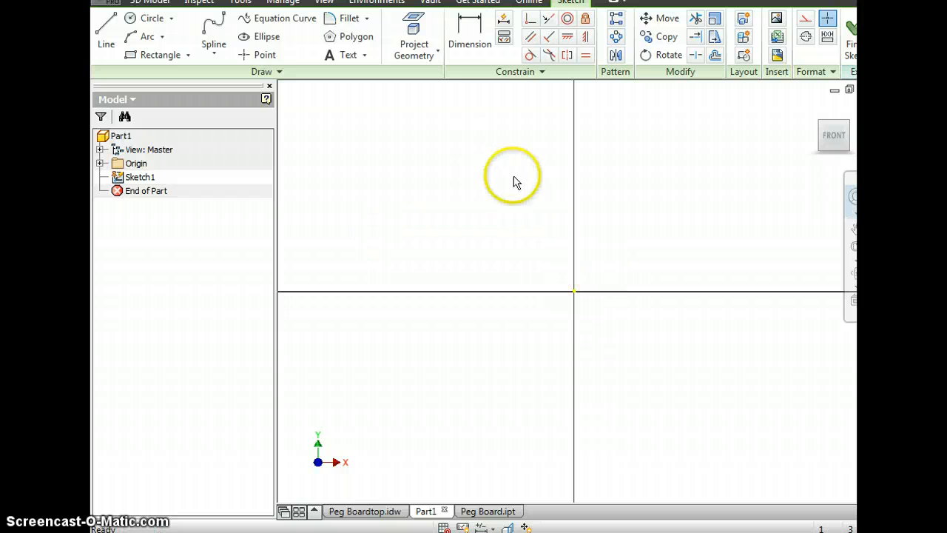
Sketch a rectangle 5.75 in wide and 3 in high around the origin on the front plane.
left_click(156, 55)
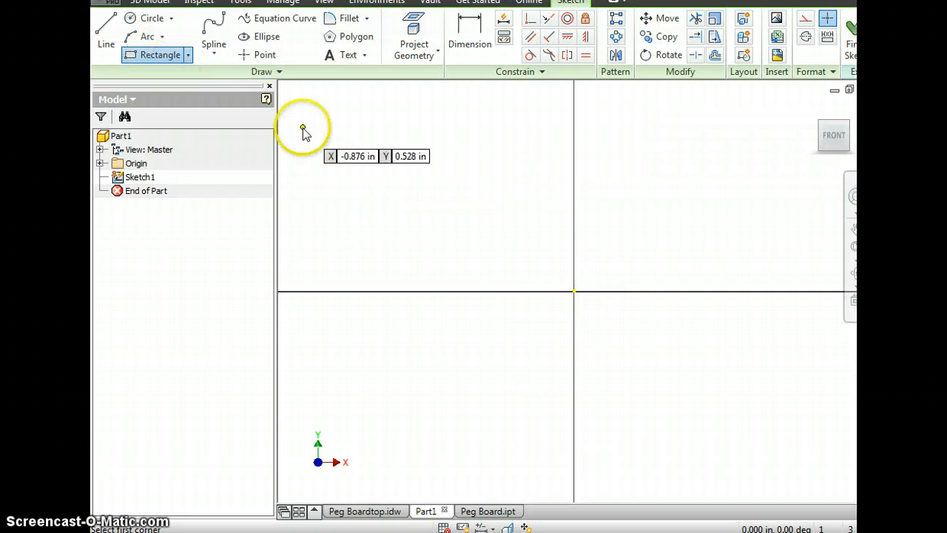
left_click(380, 160)
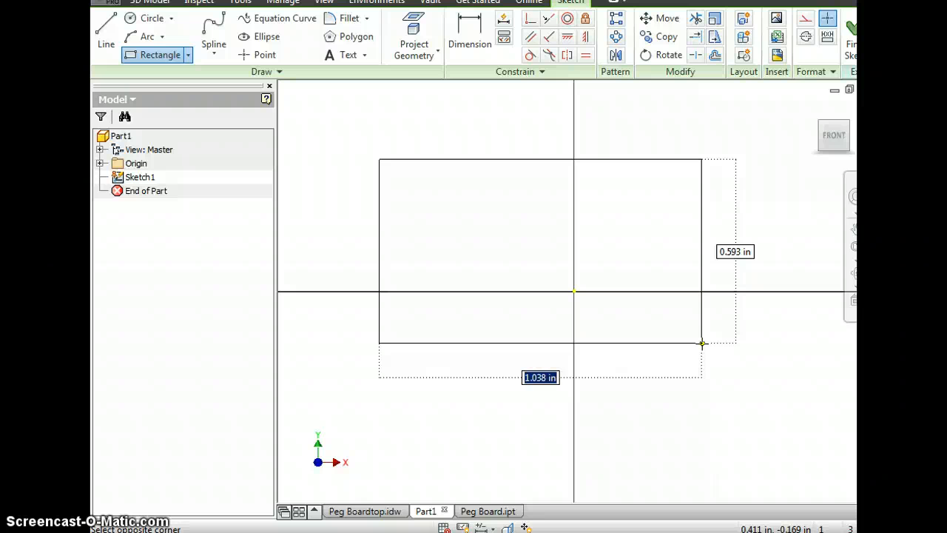
type("5.75")
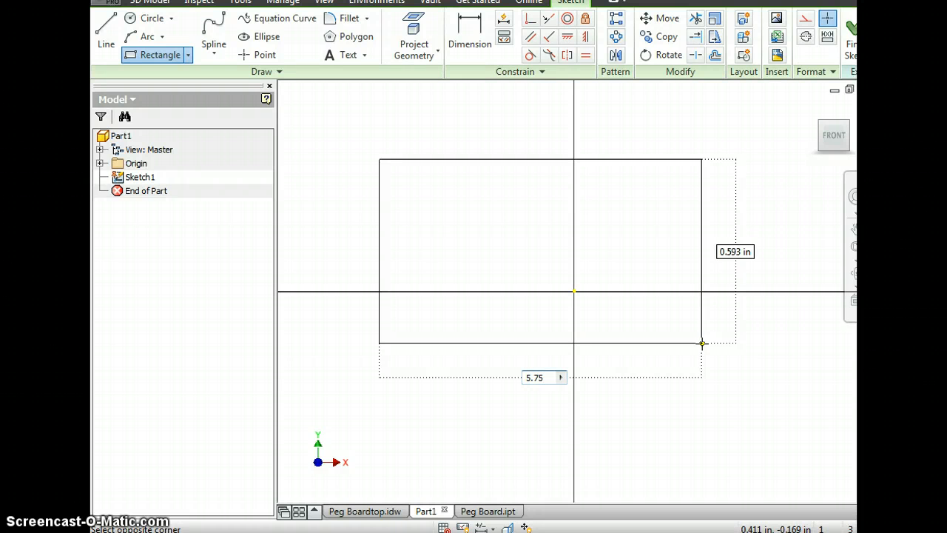
key("Tab")
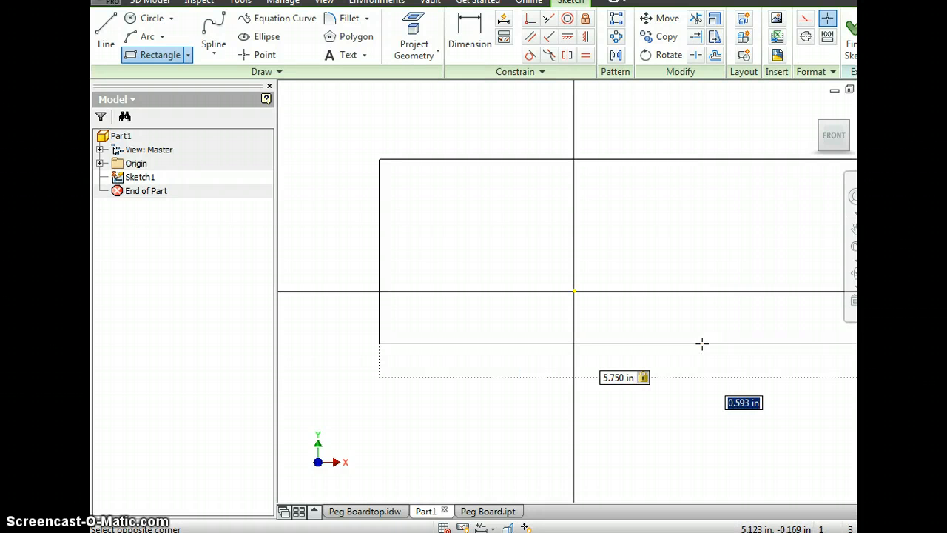
type("8")
key("Return")
left_click(746, 248)
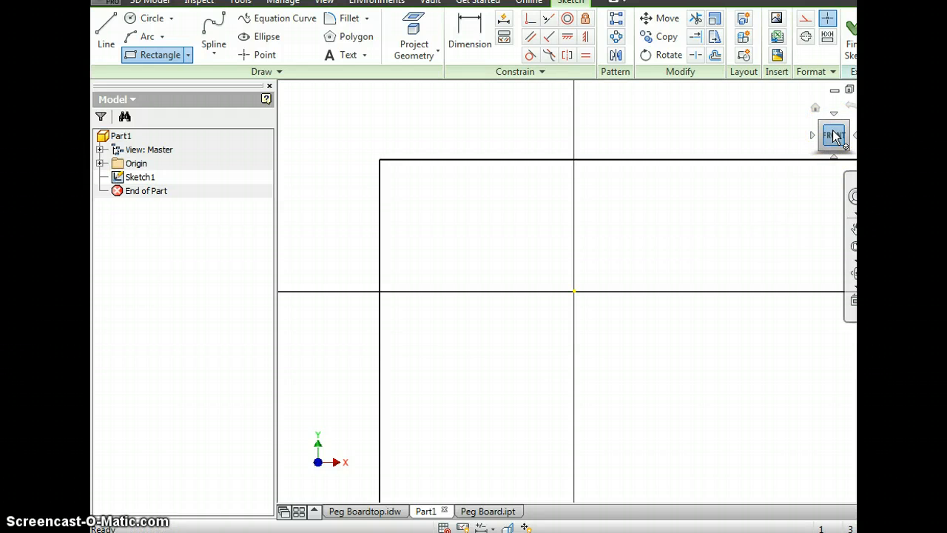
left_click(834, 136)
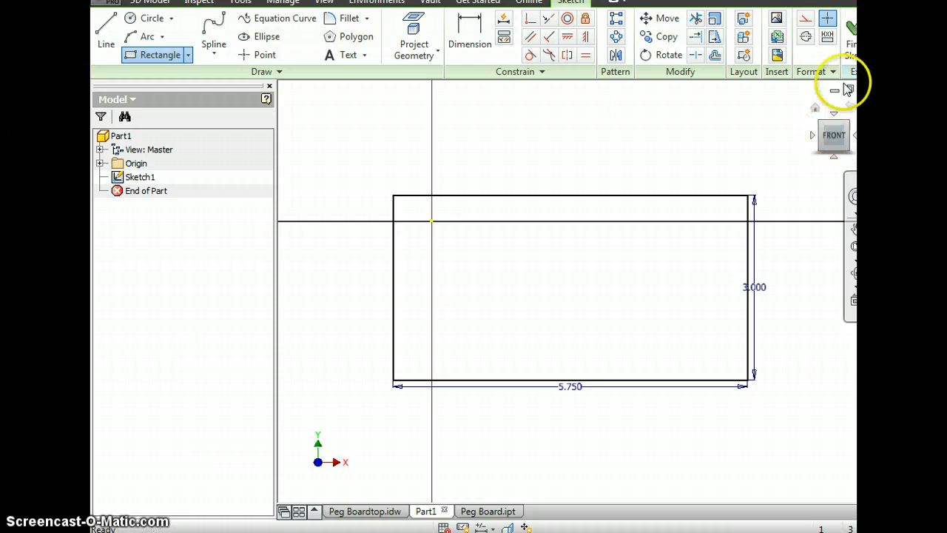
Finish the sketch and extrude the rectangle 0.75 in into a solid block.
left_click(850, 41)
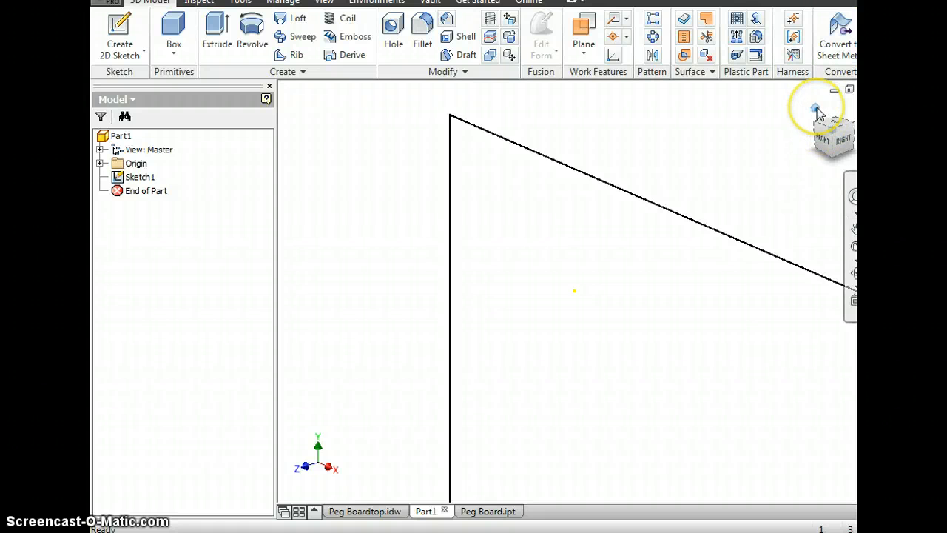
left_click(815, 108)
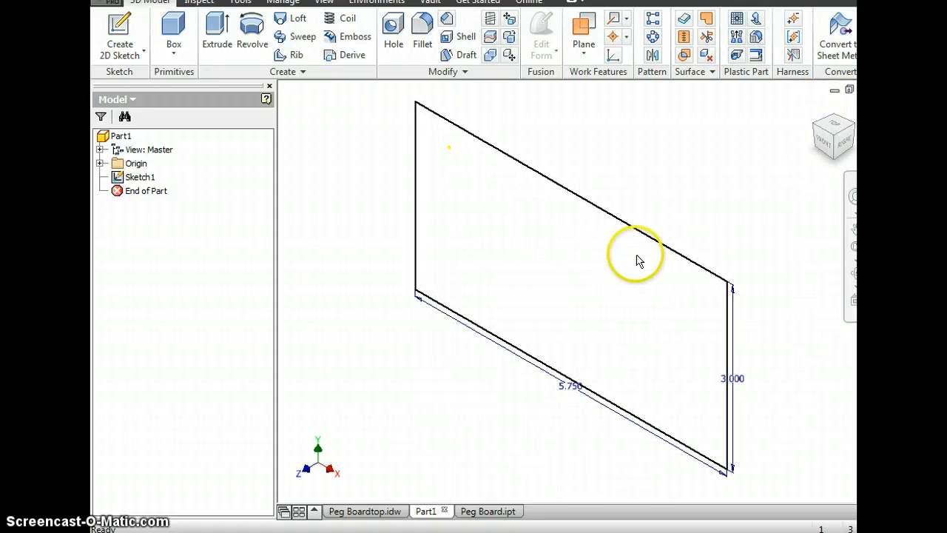
left_click(215, 41)
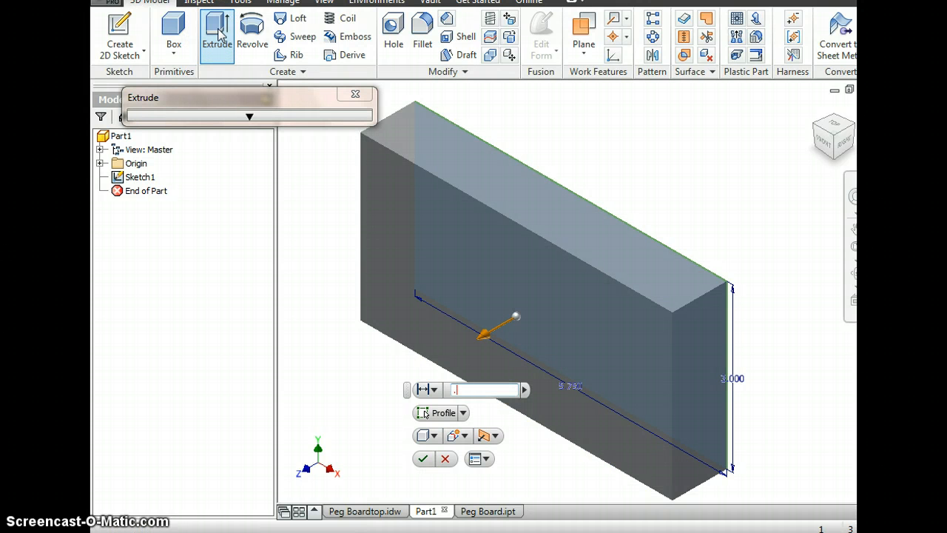
type(".75")
key("Return")
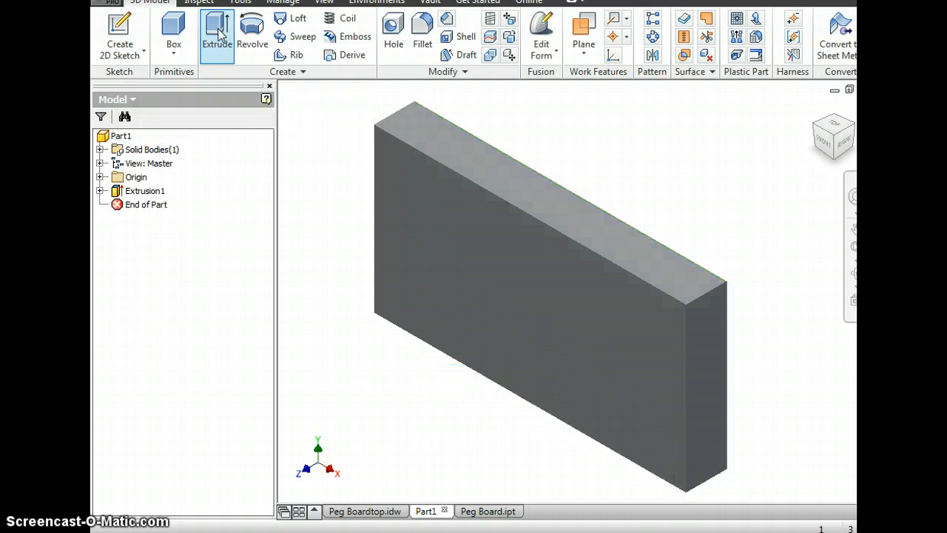
Start a sketch on the block's front face and draw a 1 in diameter circle in its left half.
left_click(488, 310)
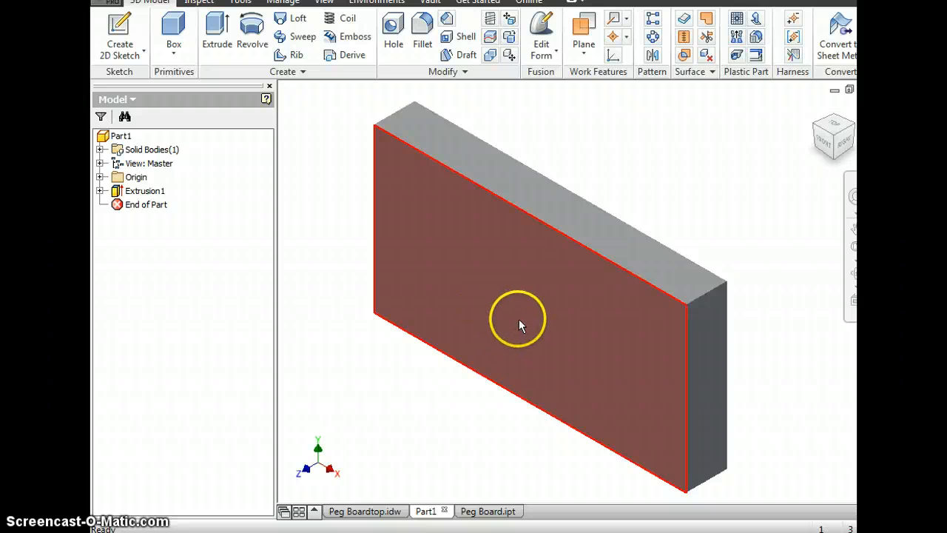
left_click(584, 309)
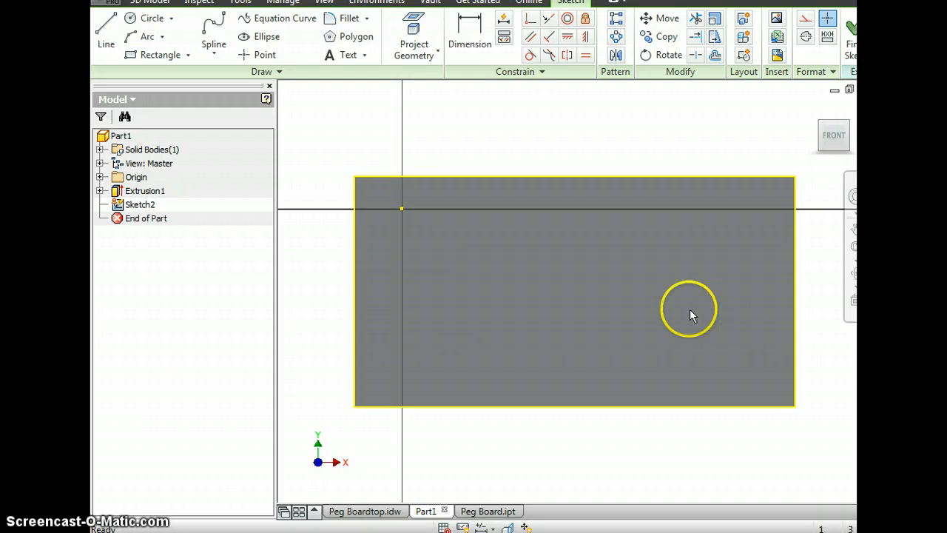
left_click(142, 23)
left_click(428, 291)
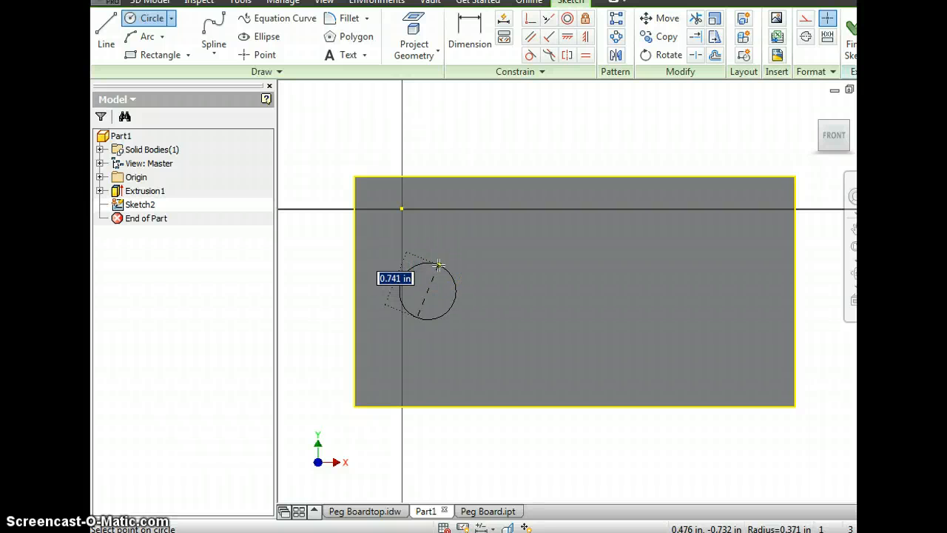
type("1")
key("Return")
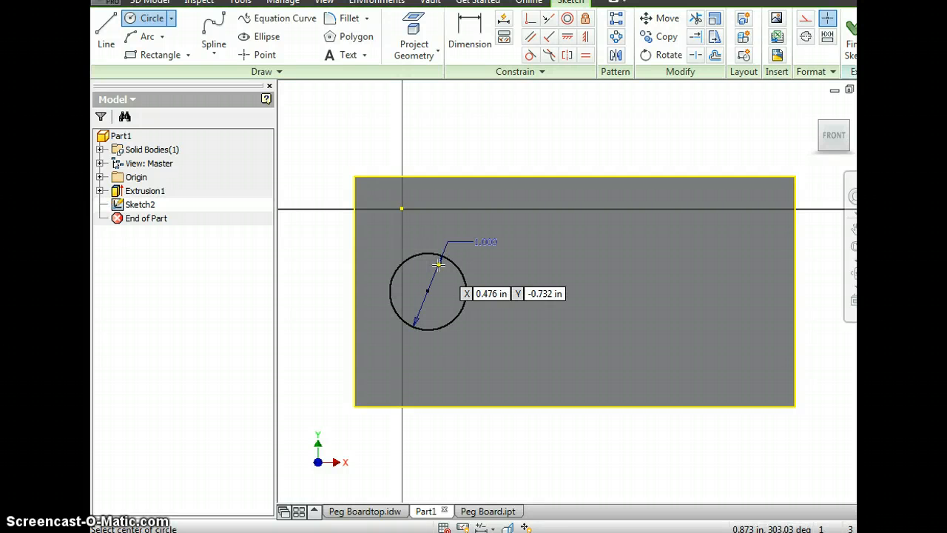
Dimension the circle's center 1.25 in from the block's left edge.
left_click(477, 33)
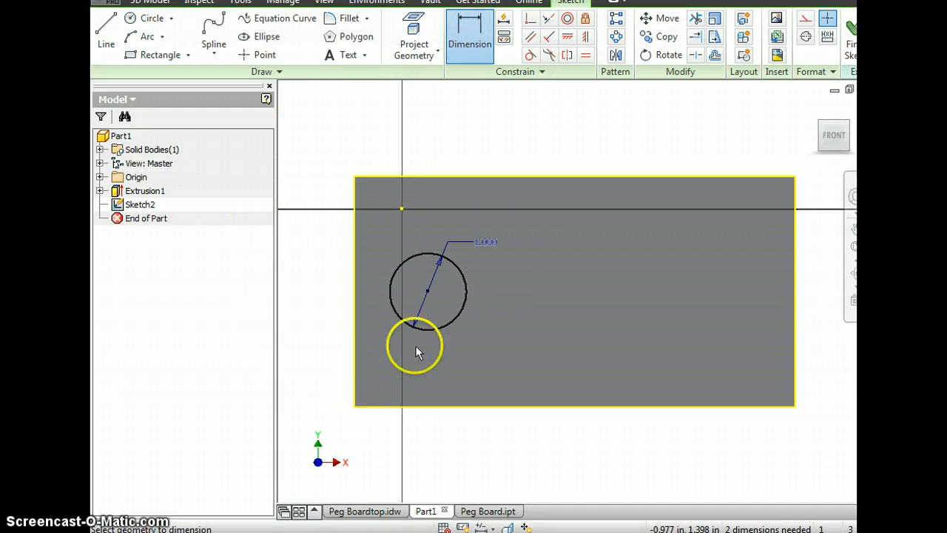
left_click(354, 292)
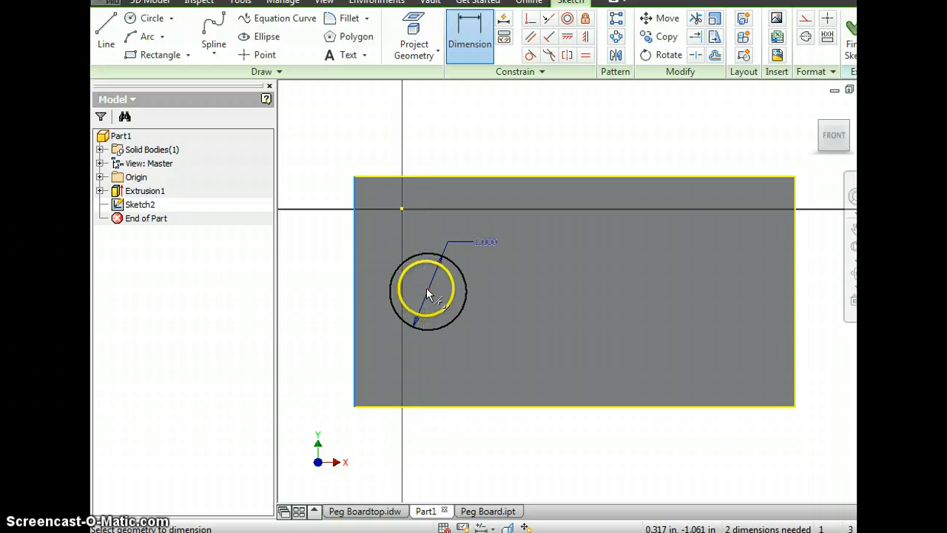
left_click_drag(427, 294, 393, 429)
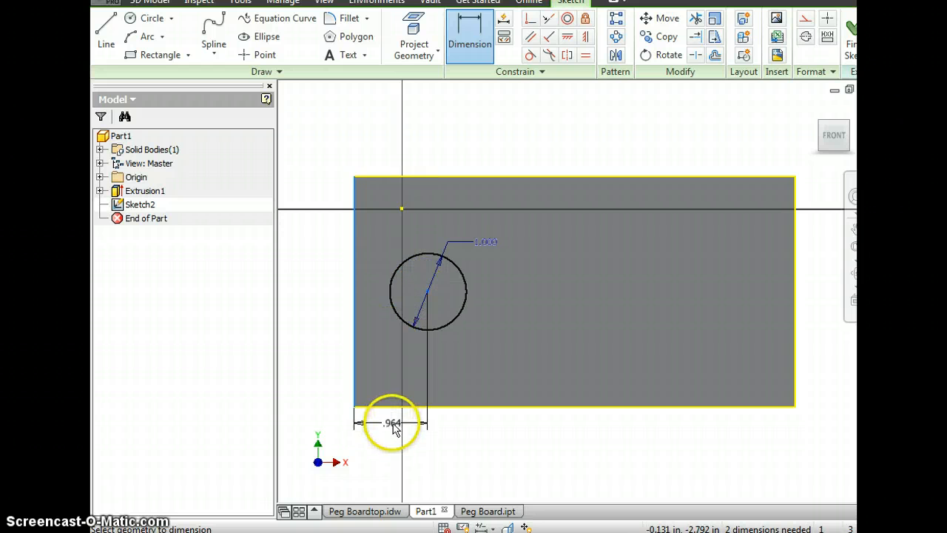
left_click(390, 430)
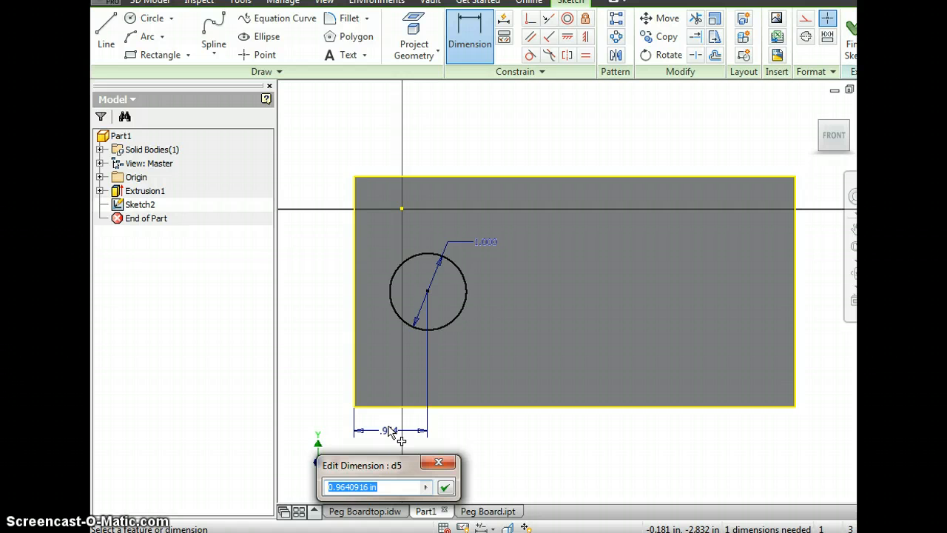
type("1.25")
key("Return")
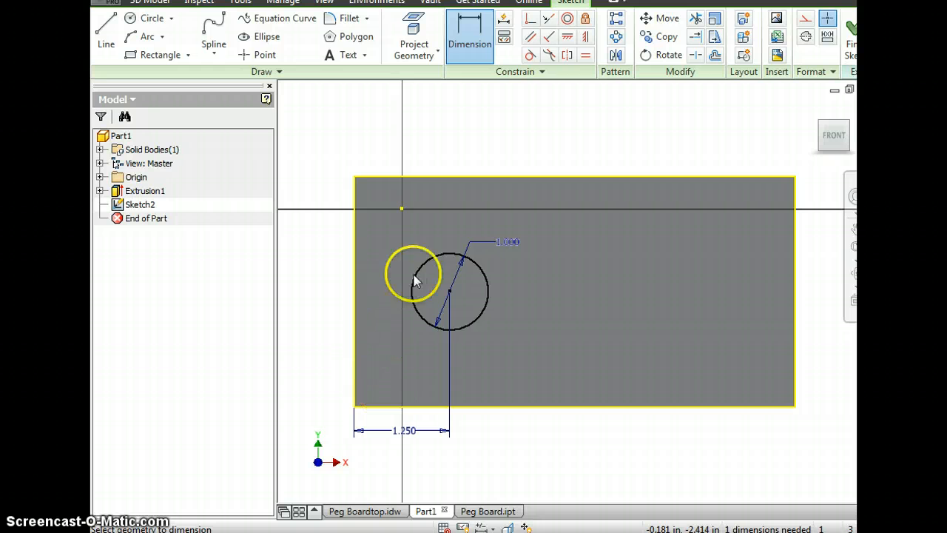
Dimension the circle's center 1.5 in above the block's bottom edge.
left_click(419, 406)
left_click(449, 294)
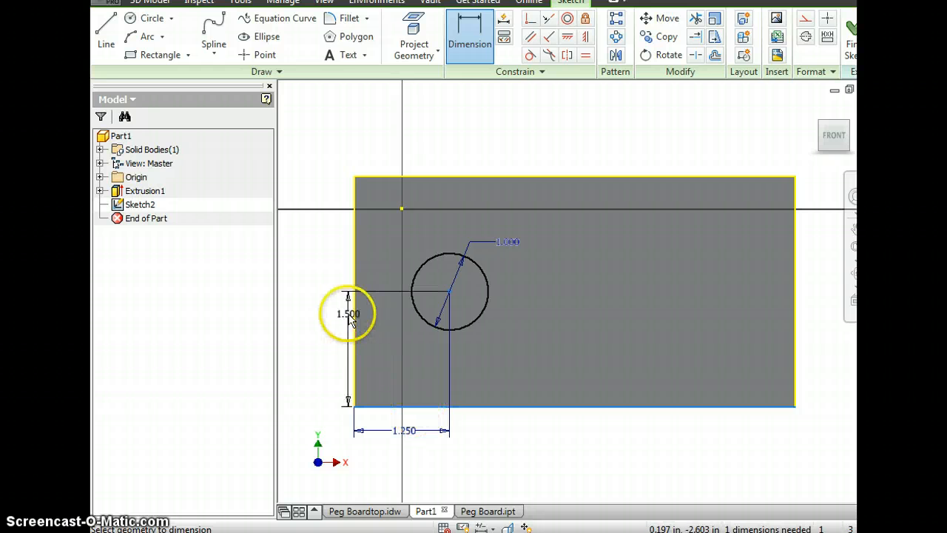
left_click(327, 337)
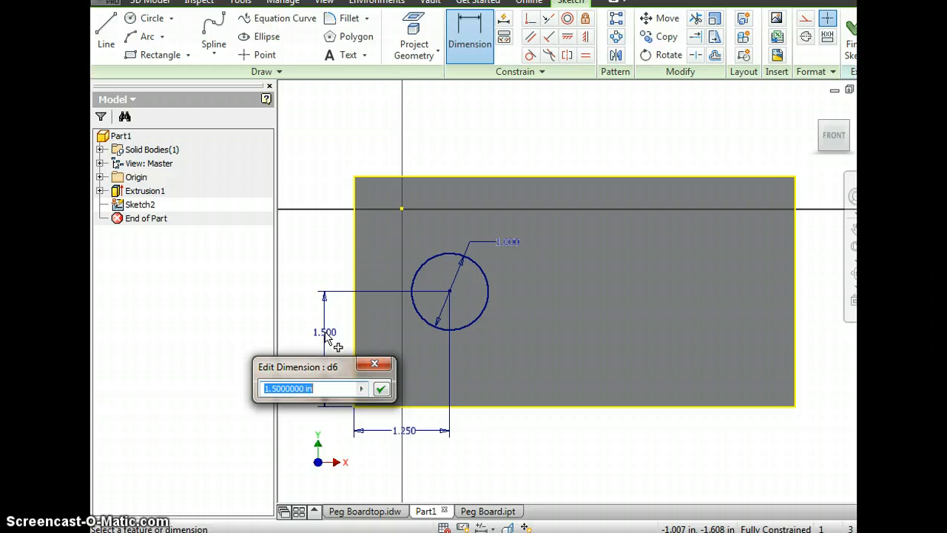
type("1.5")
key("Return")
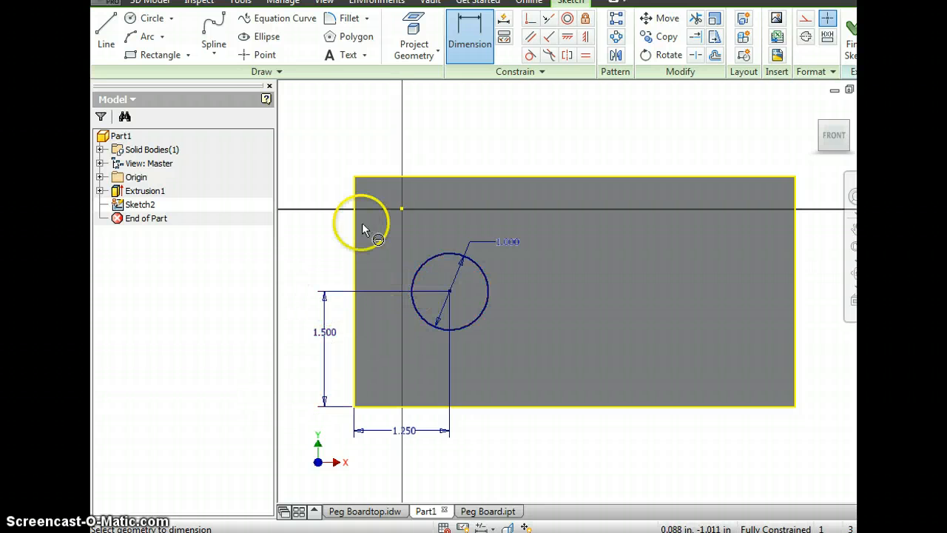
Draw a 1 in by 1 in square in the right half of the block's front face.
left_click(155, 57)
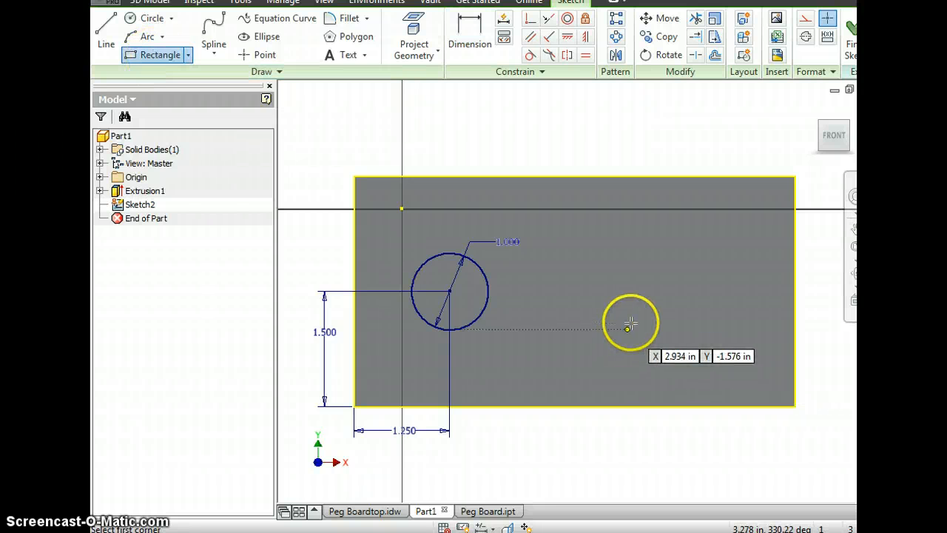
left_click(663, 262)
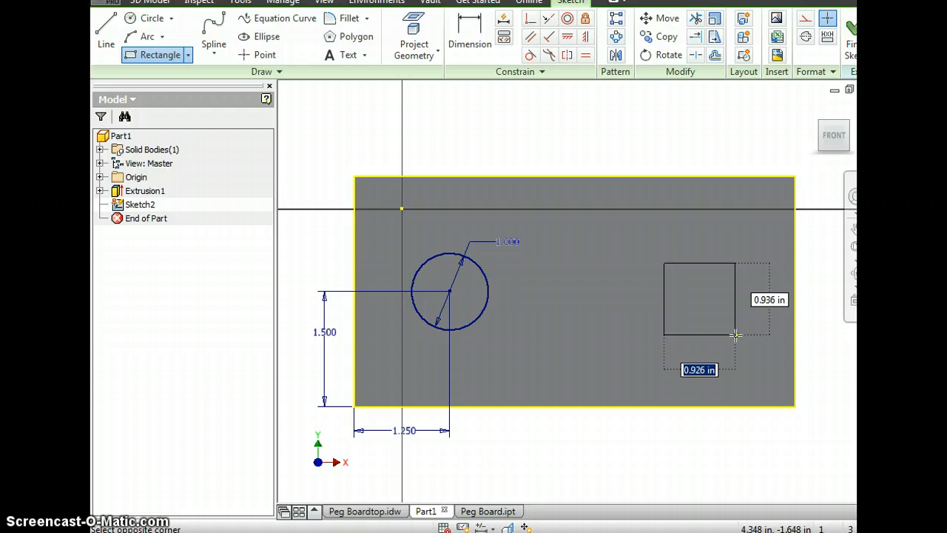
type("1")
key("Tab")
type("1")
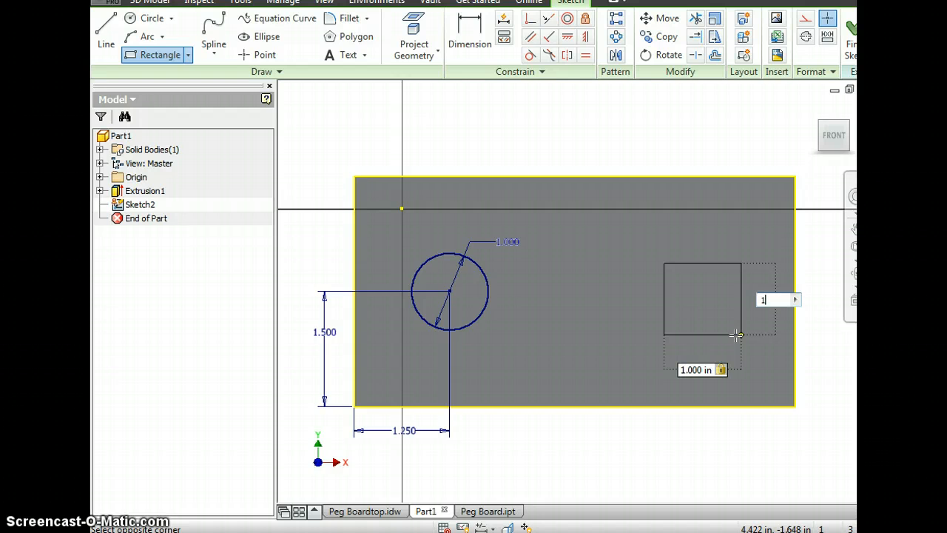
key("Return")
left_click(663, 207)
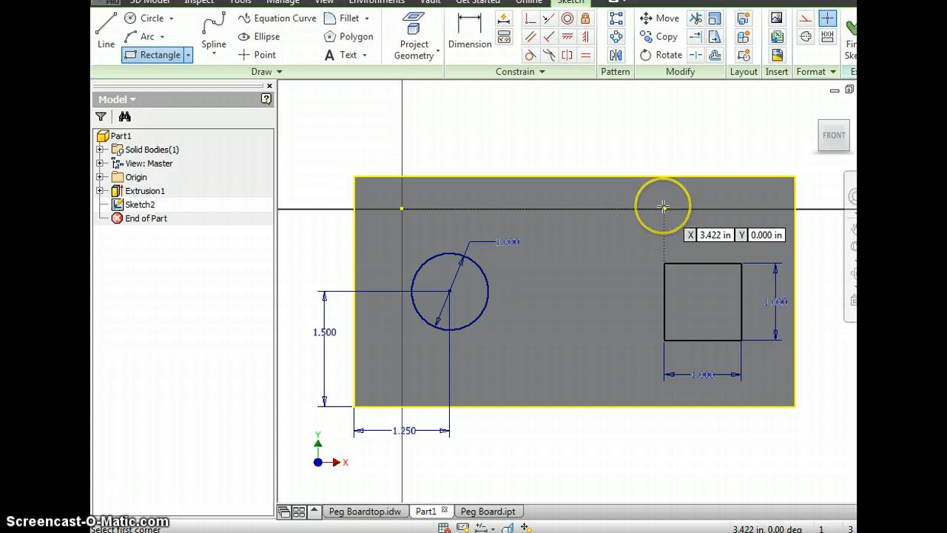
key("e")
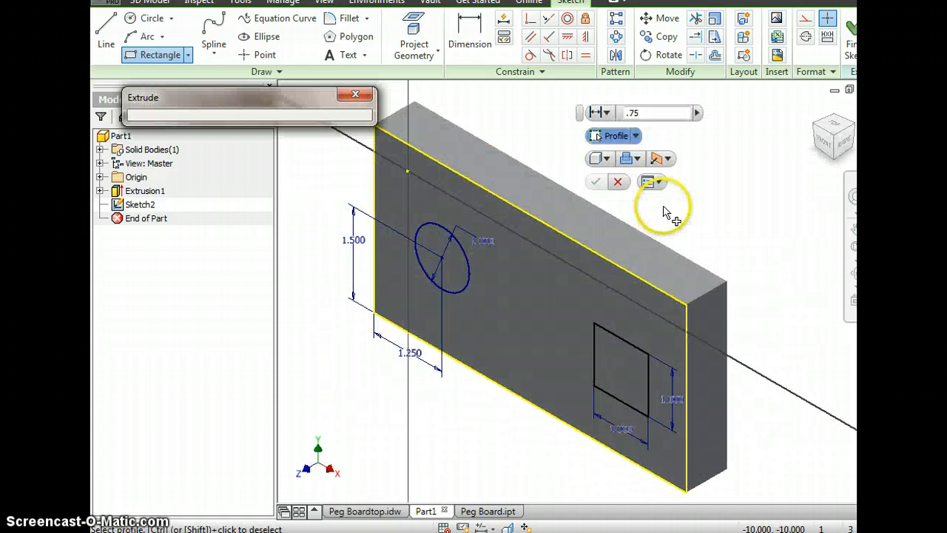
left_click(825, 144)
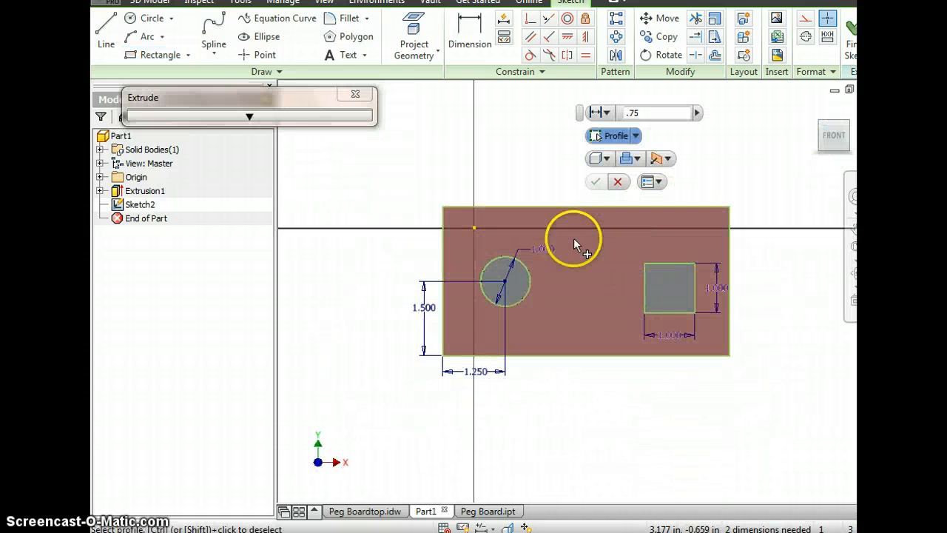
left_click(355, 94)
Dimension the square's bottom side 1 in above the block's bottom edge.
key("d")
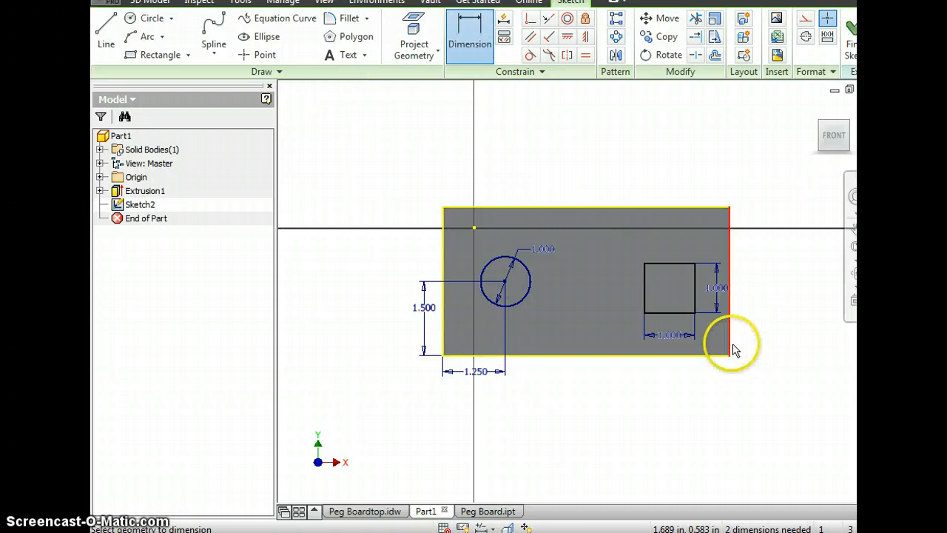
left_click(665, 315)
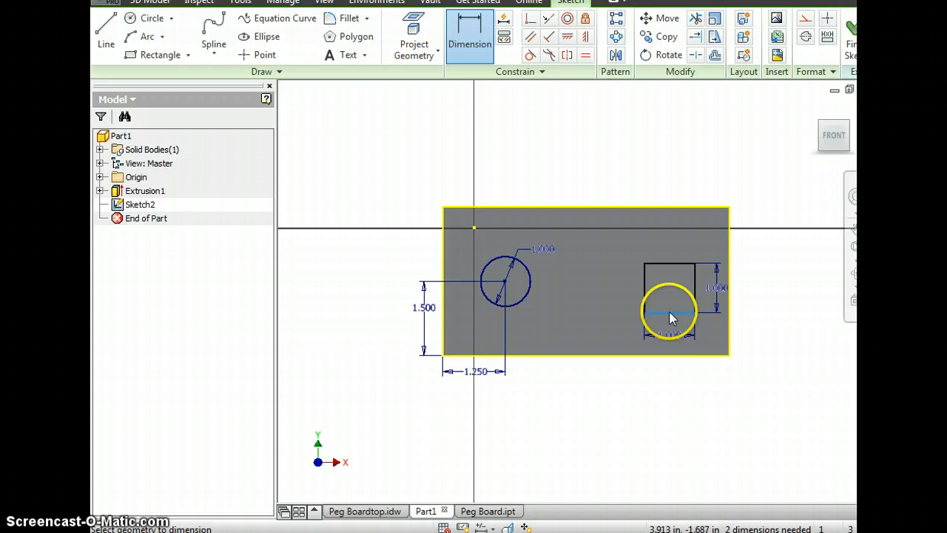
left_click(677, 356)
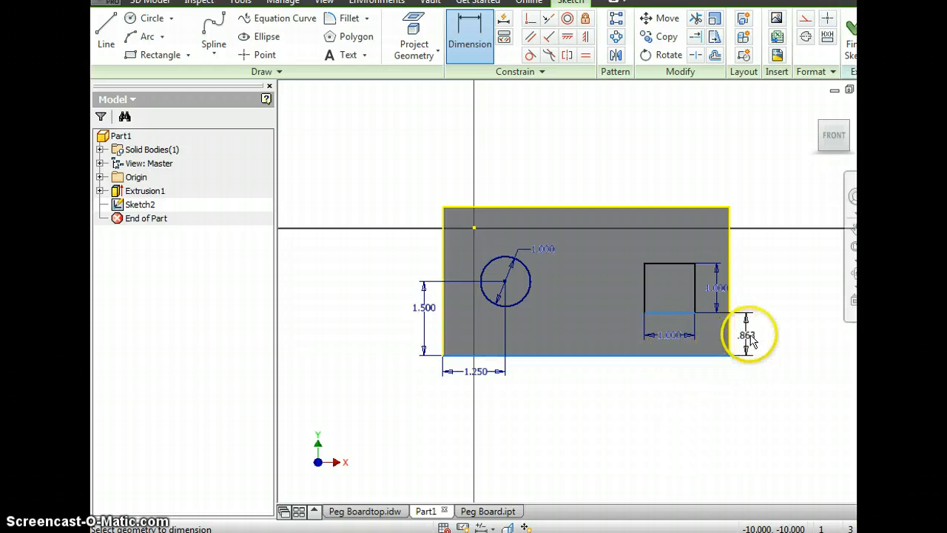
left_click(758, 337)
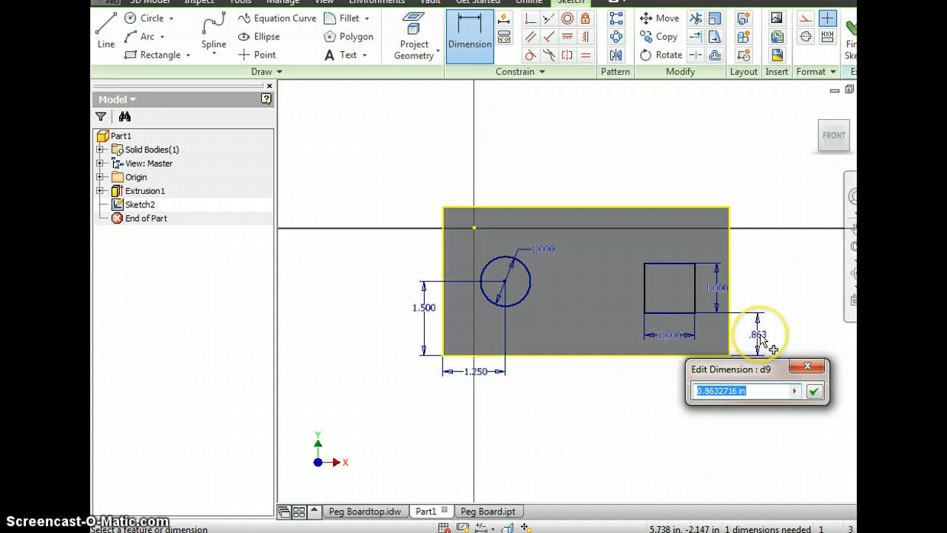
type("1")
key("Return")
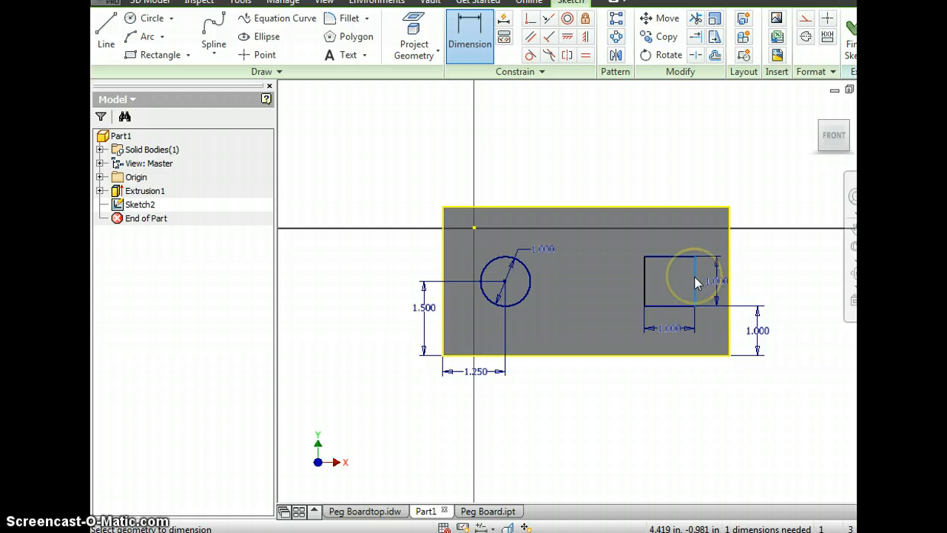
Dimension the square's right side 0.75 in from the block's right edge.
left_click(729, 232)
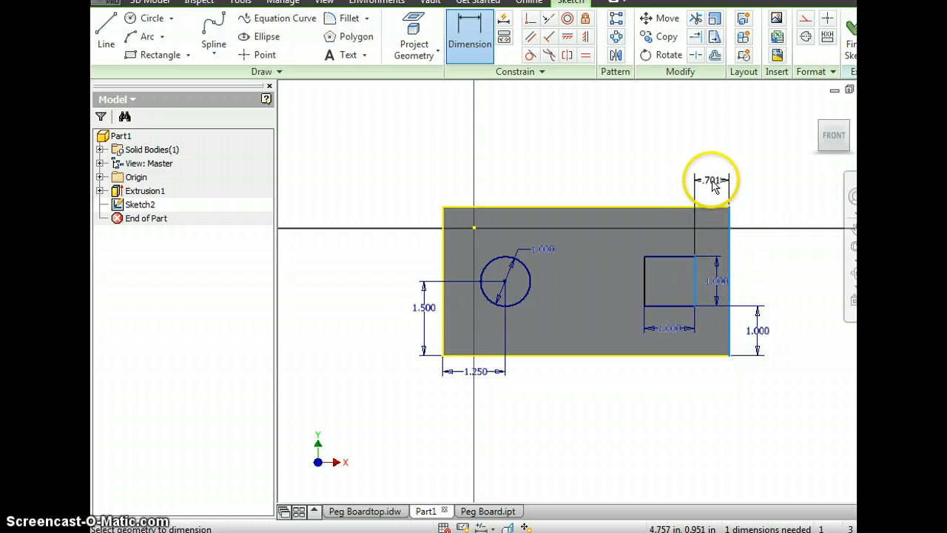
left_click(711, 184)
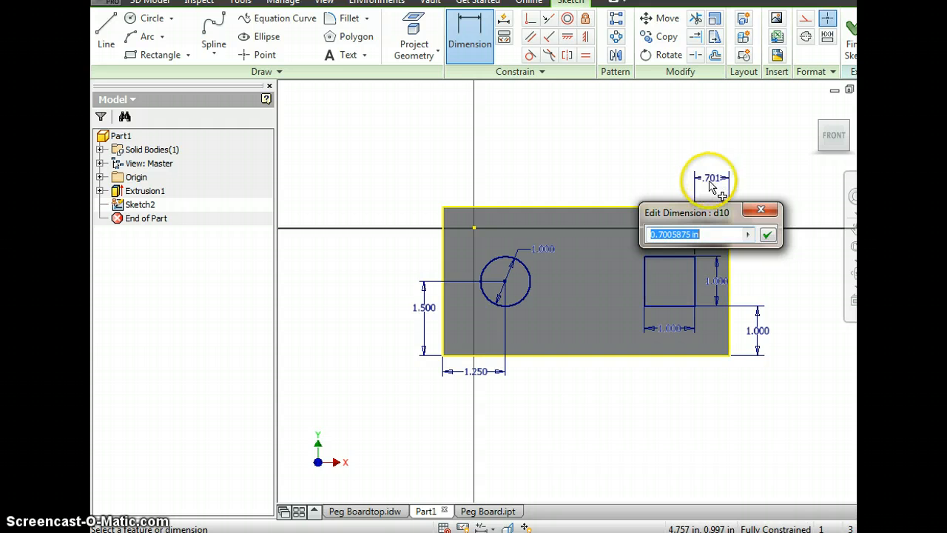
type(".75")
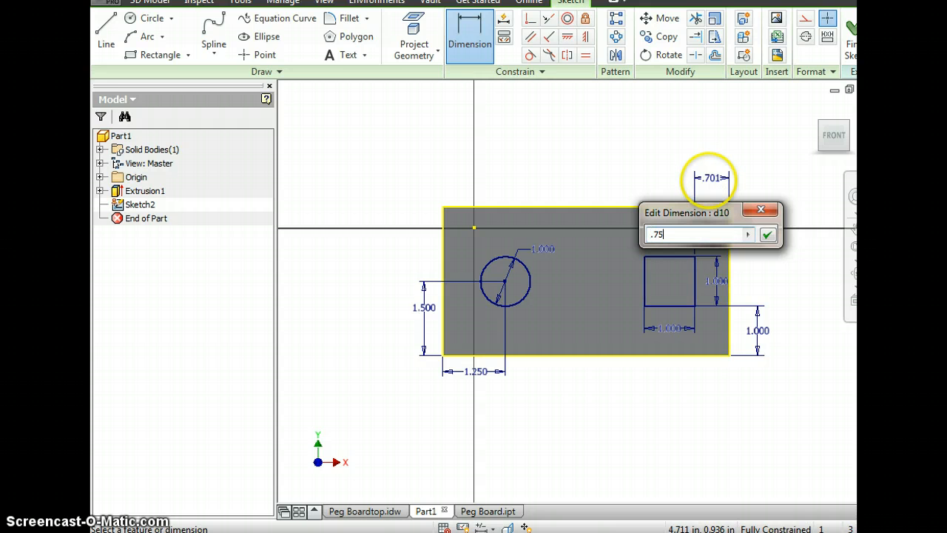
key("Return")
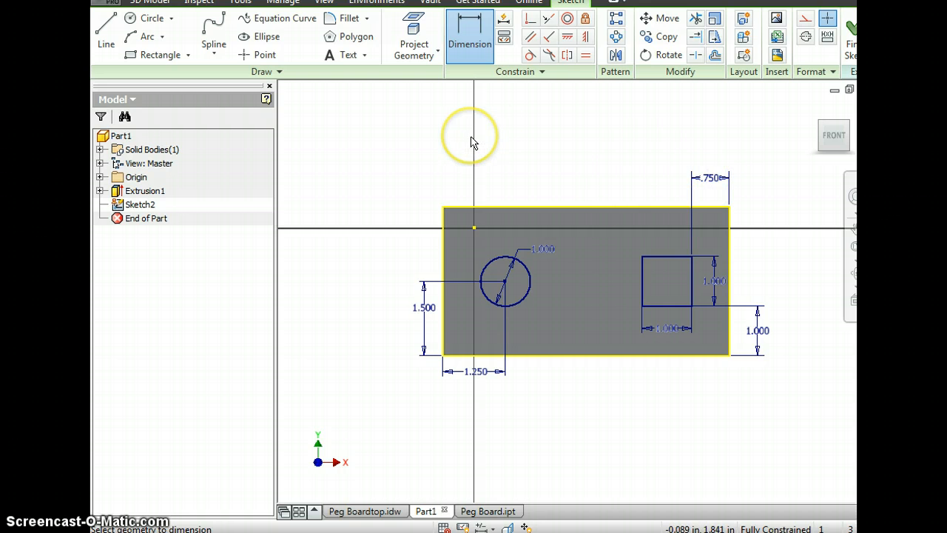
Draw a three-sided polygon about 1.1 in tall, pointing up, between the circle and the square.
left_click(345, 39)
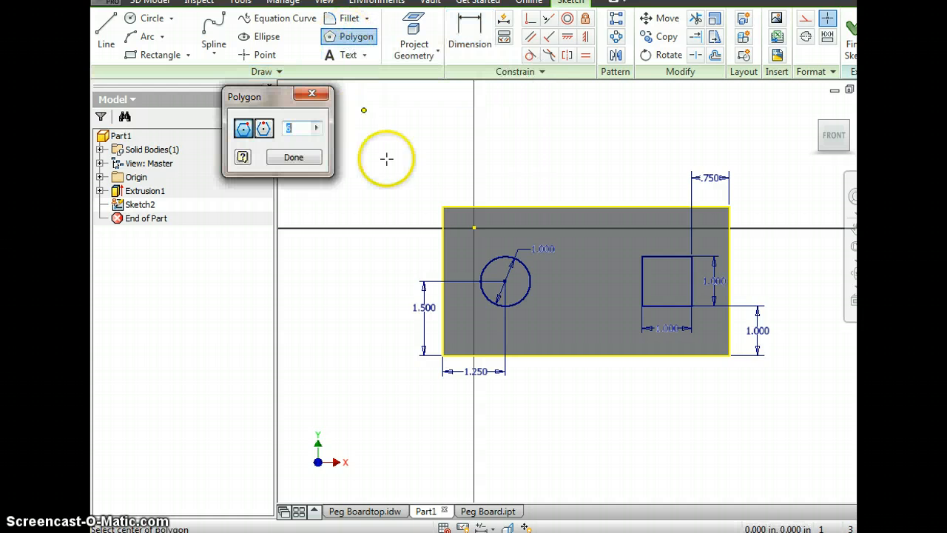
type("3")
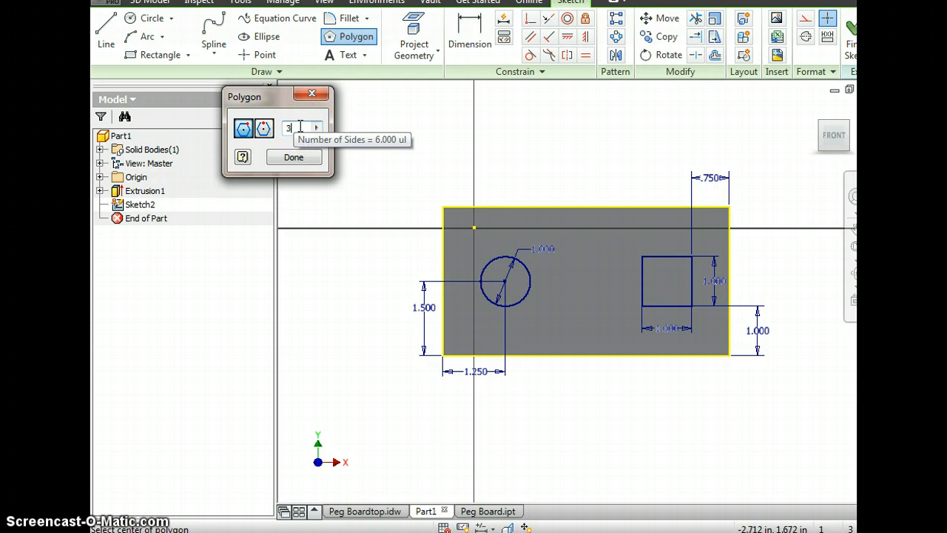
left_click(299, 127)
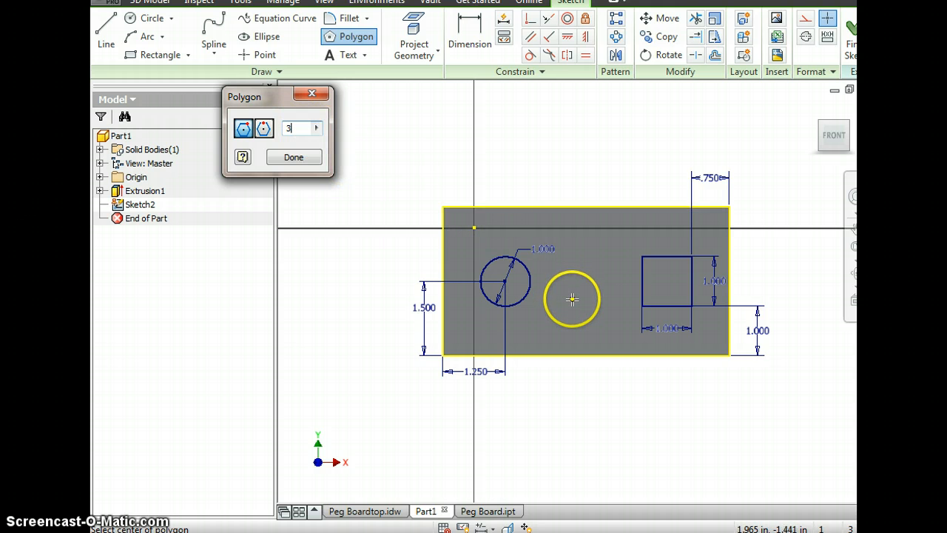
left_click(571, 299)
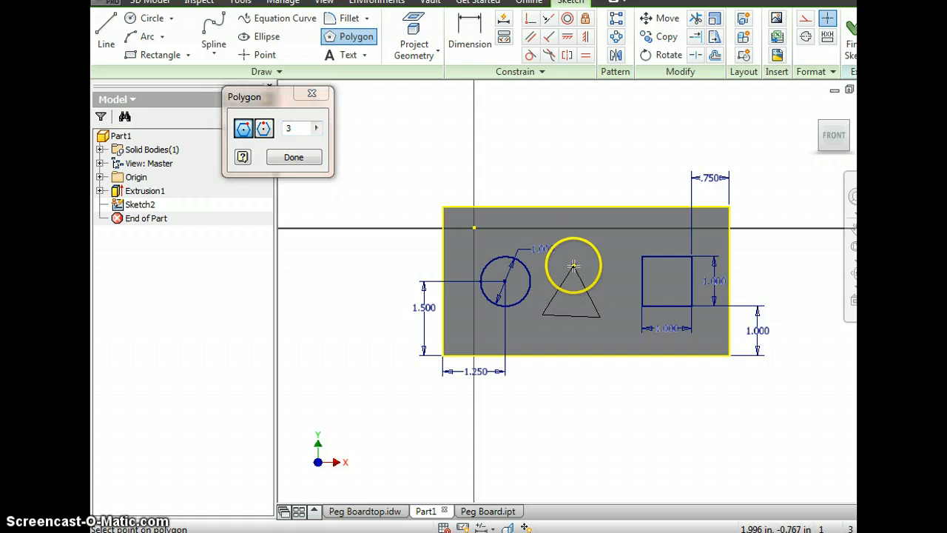
left_click(571, 262)
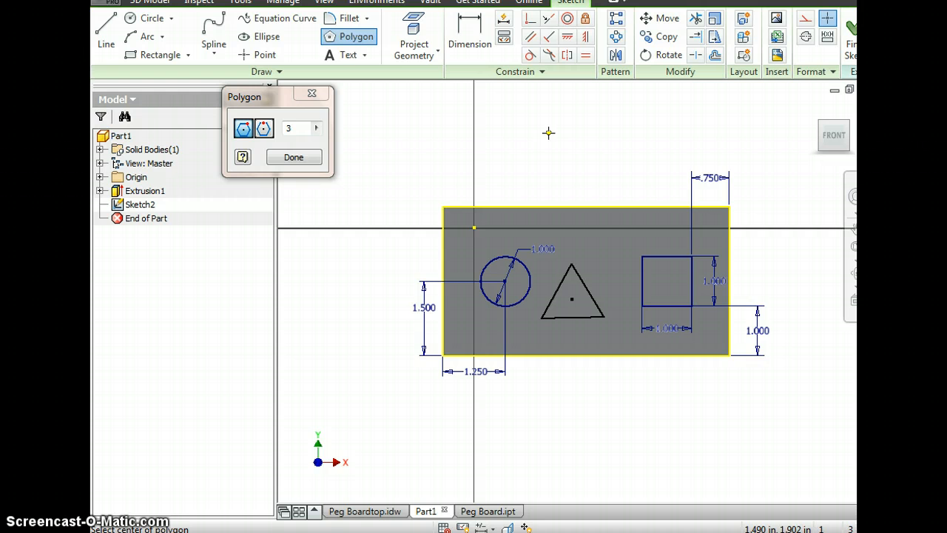
left_click(528, 121)
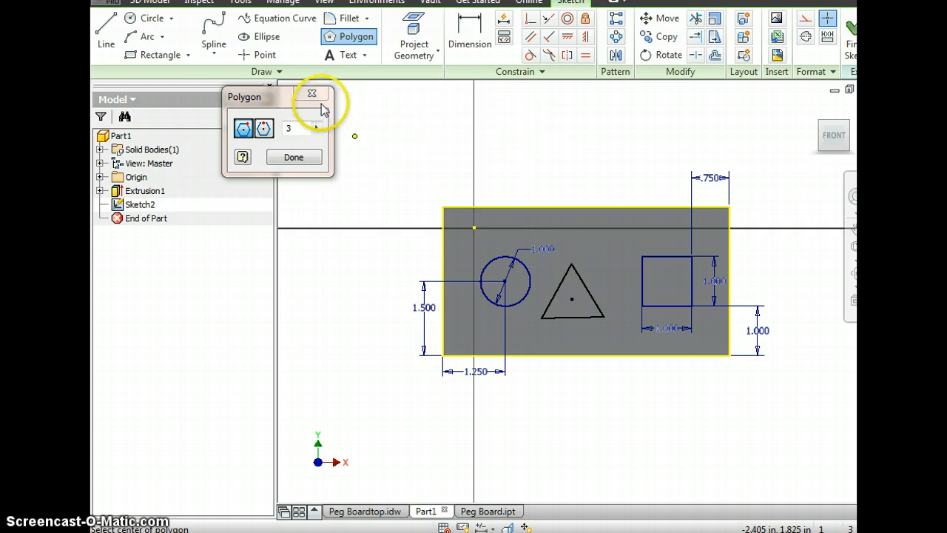
left_click(311, 96)
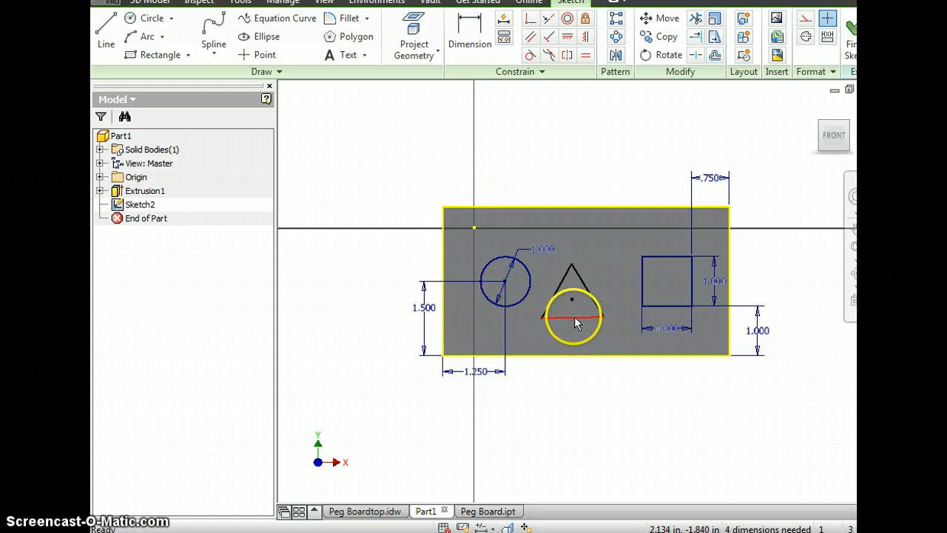
Apply a Horizontal constraint to the triangle's bottom side.
left_click(568, 38)
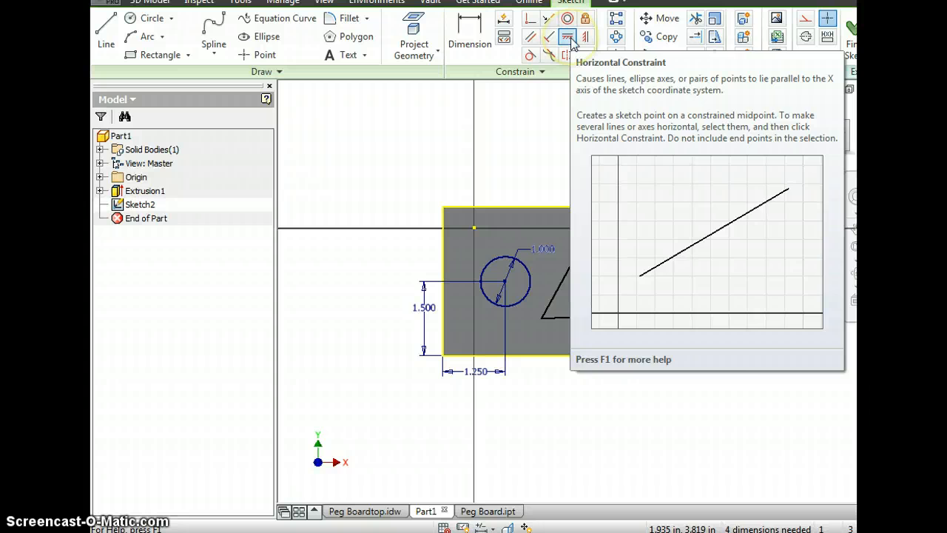
left_click(568, 39)
left_click(548, 279)
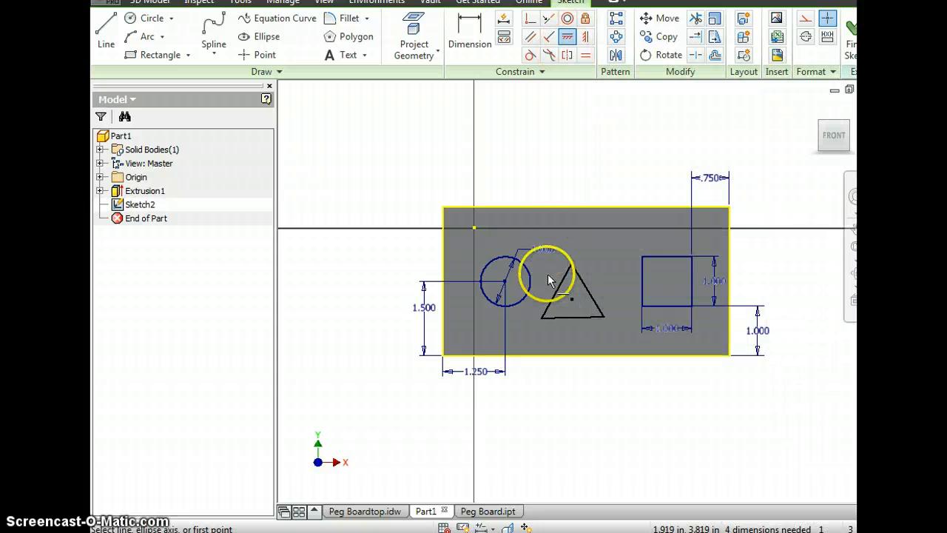
left_click(567, 316)
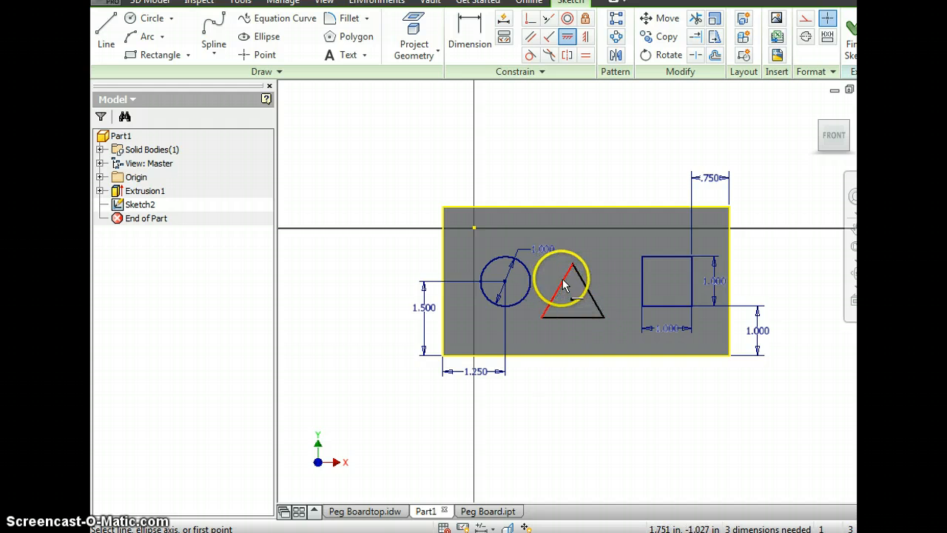
Try to apply an Equal constraint between the triangle's right side and its bottom side.
left_click(585, 58)
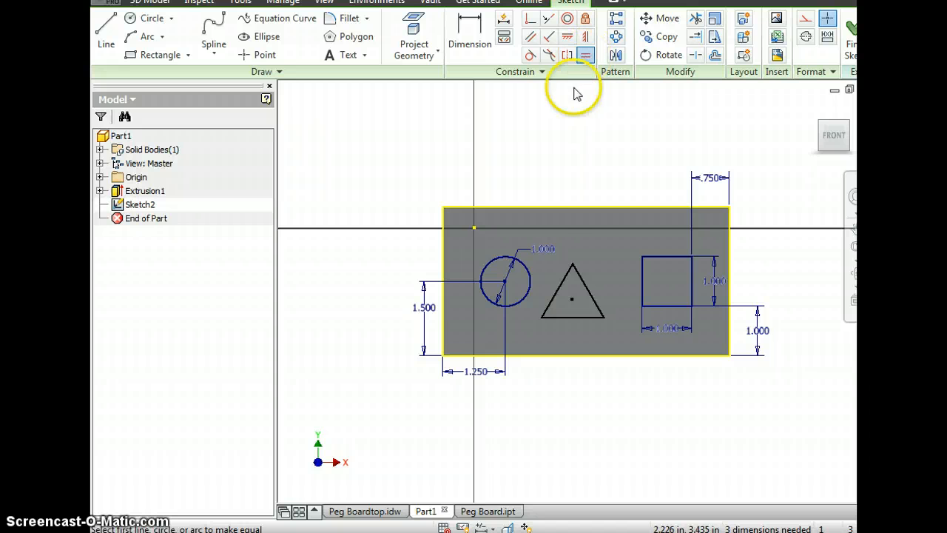
left_click(589, 294)
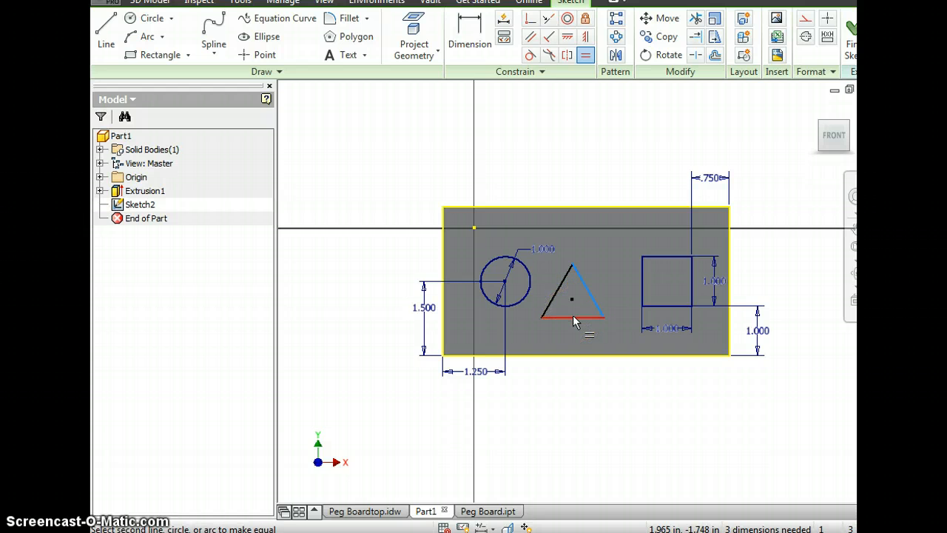
left_click(572, 315)
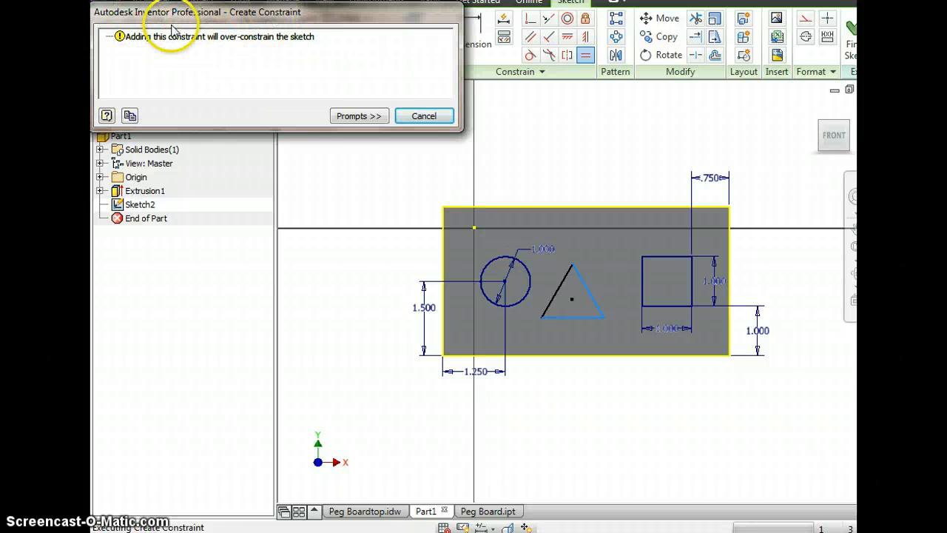
left_click(424, 117)
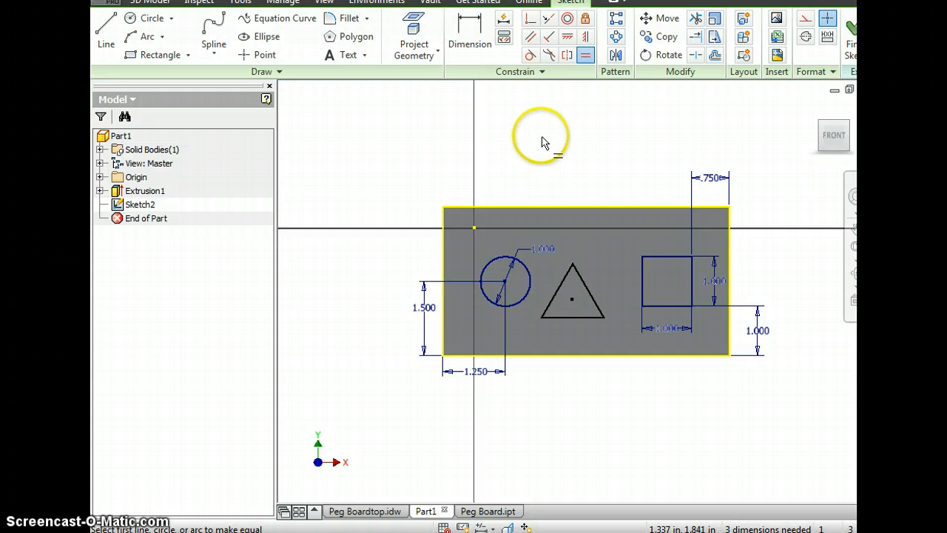
Dimension the triangle's height from its bottom side to its apex as 1 in.
left_click(468, 31)
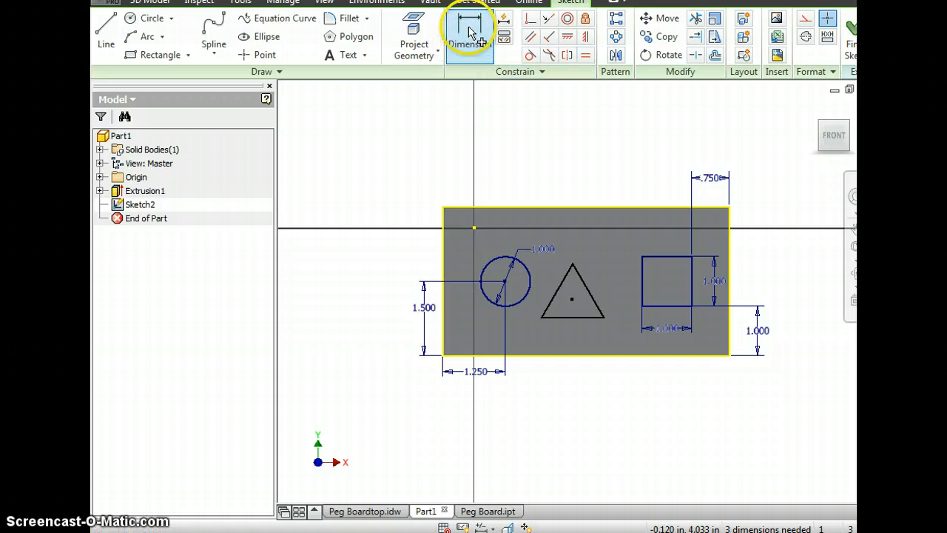
left_click(568, 317)
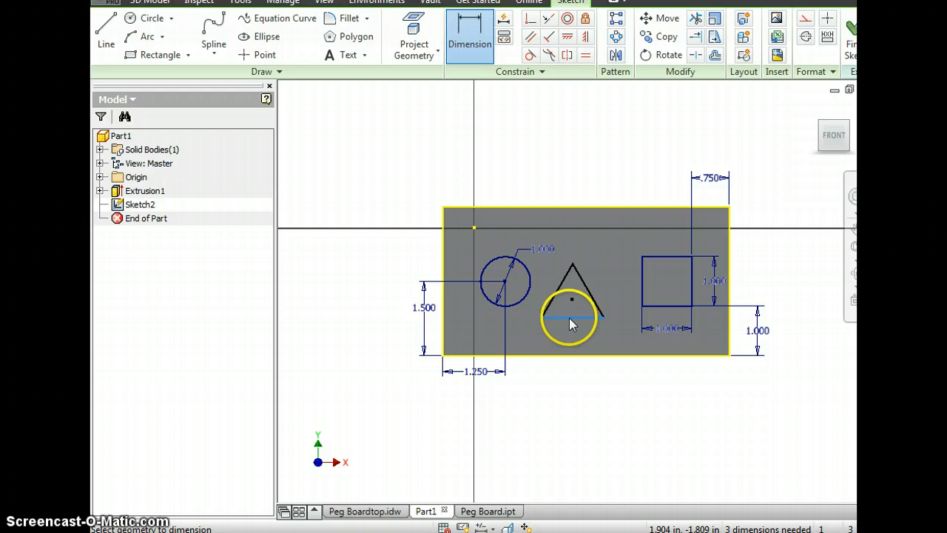
left_click(572, 265)
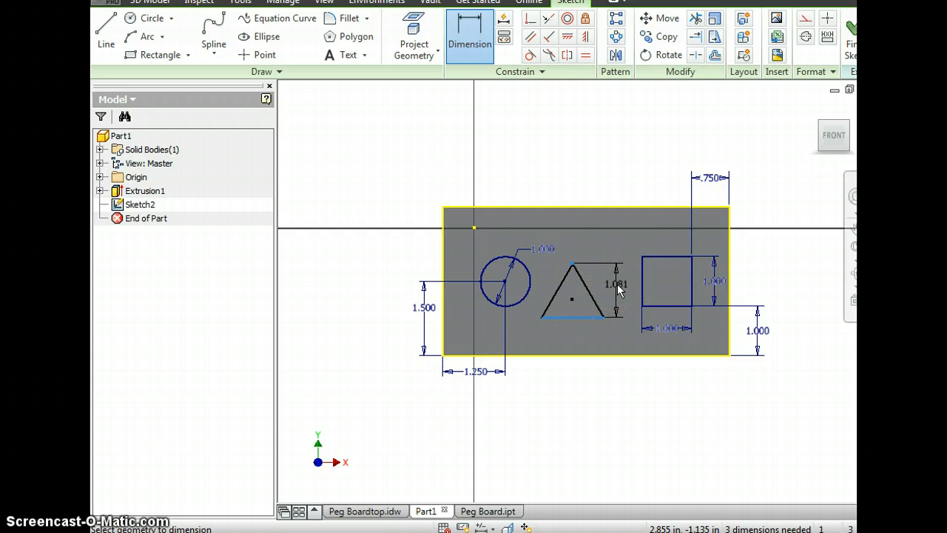
left_click(617, 283)
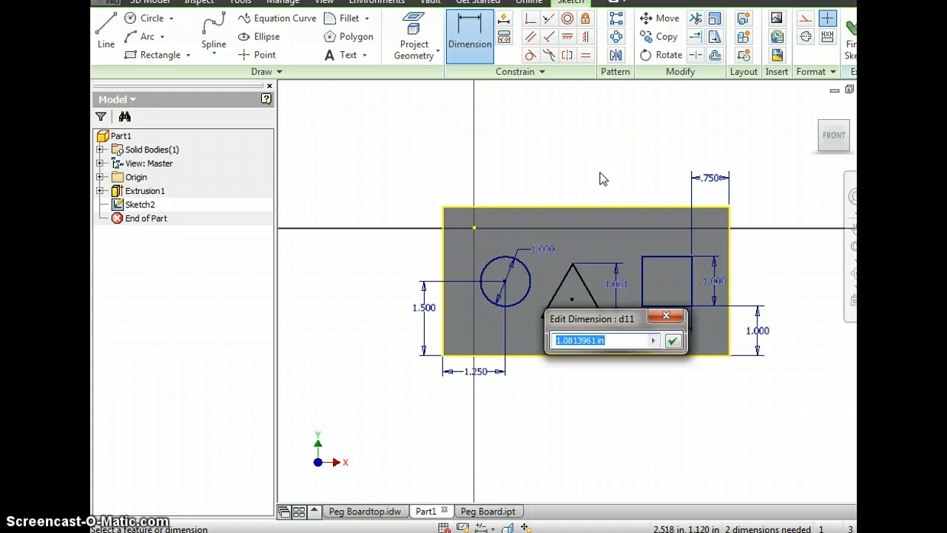
type("1")
key("Return")
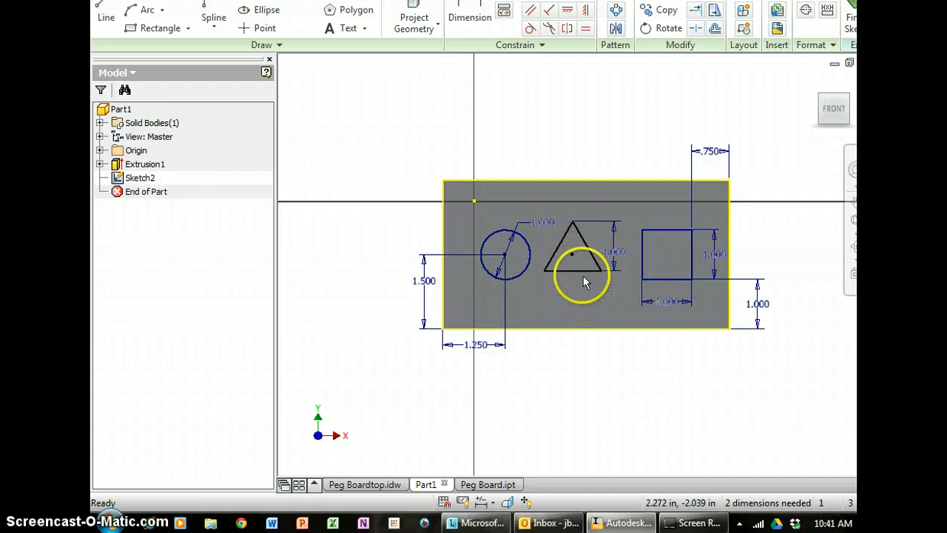
Dimension the triangle's bottom side 1 in above the block's bottom edge.
left_click(469, 11)
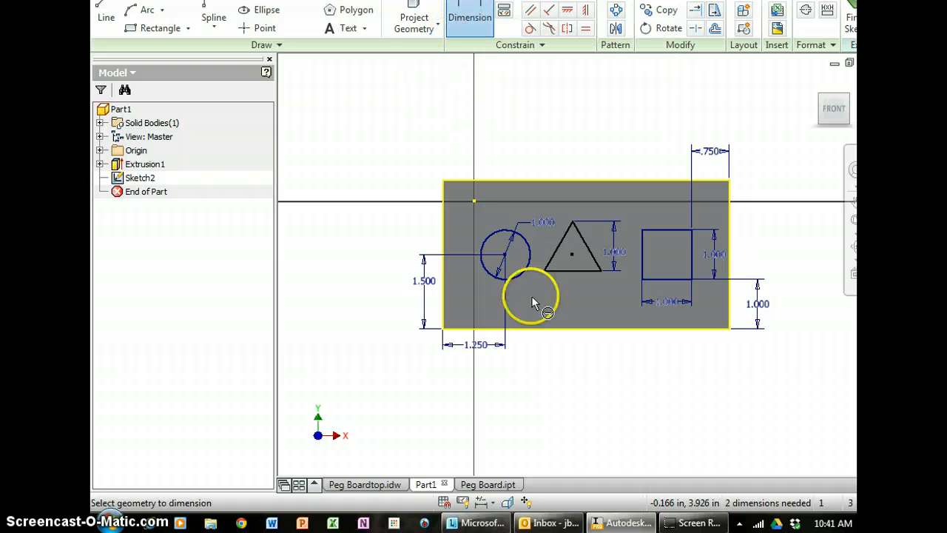
left_click(581, 330)
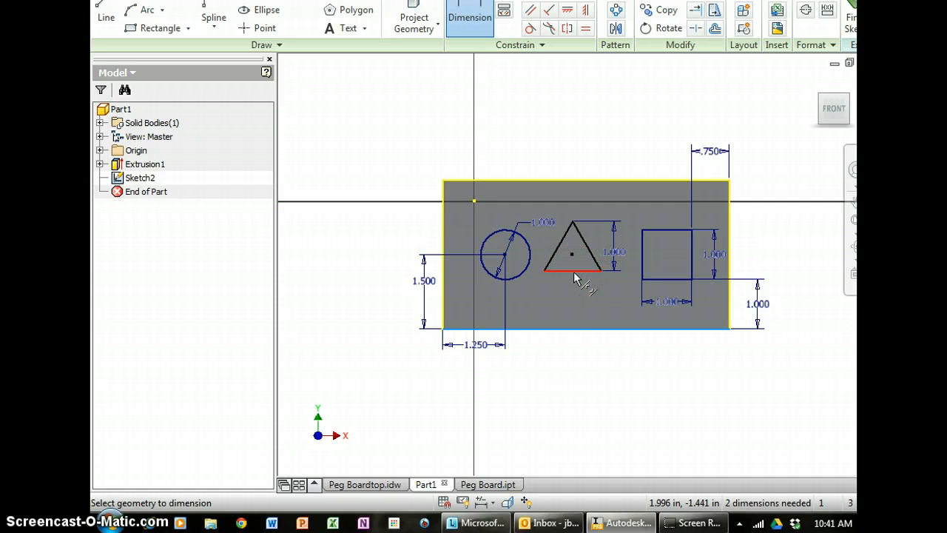
left_click(574, 272)
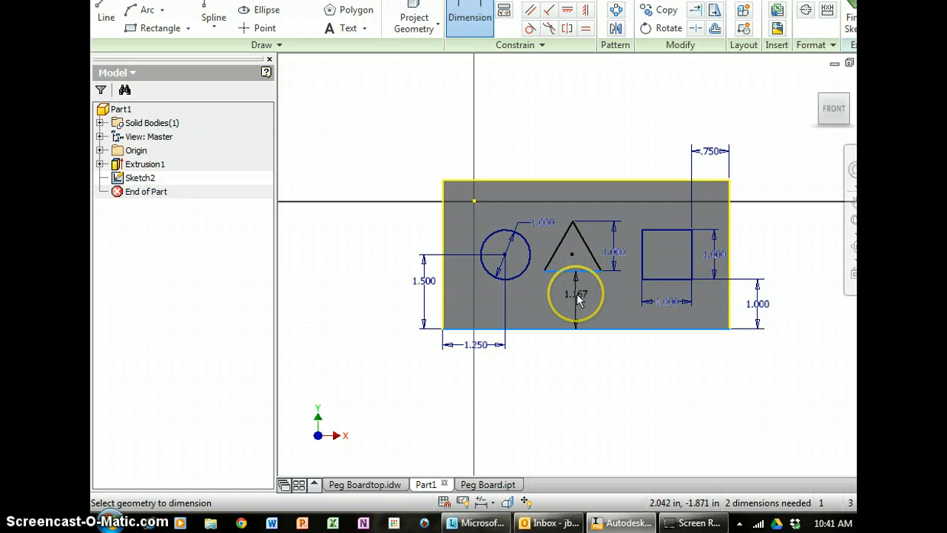
left_click(579, 301)
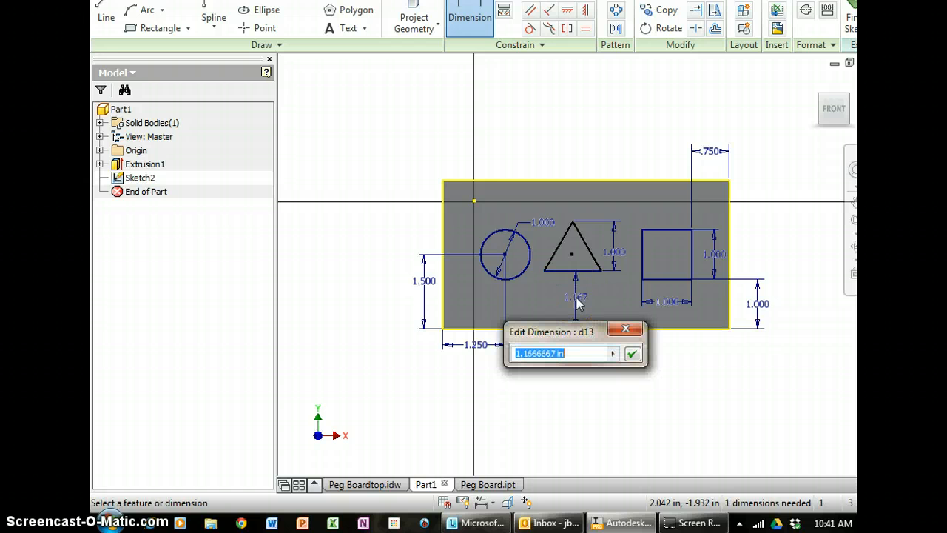
type("1")
key("Return")
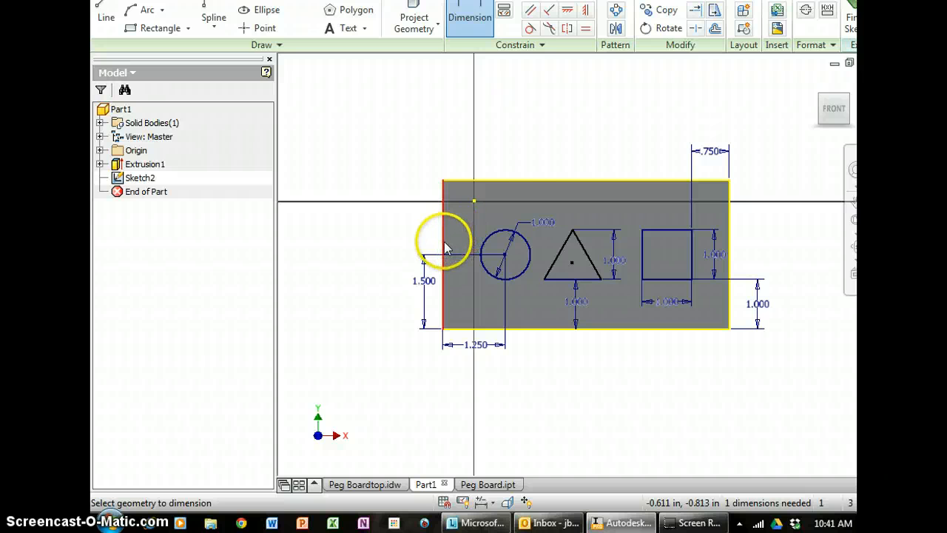
Dimension the triangle's center point 2.75 in from the block's left edge.
left_click(444, 247)
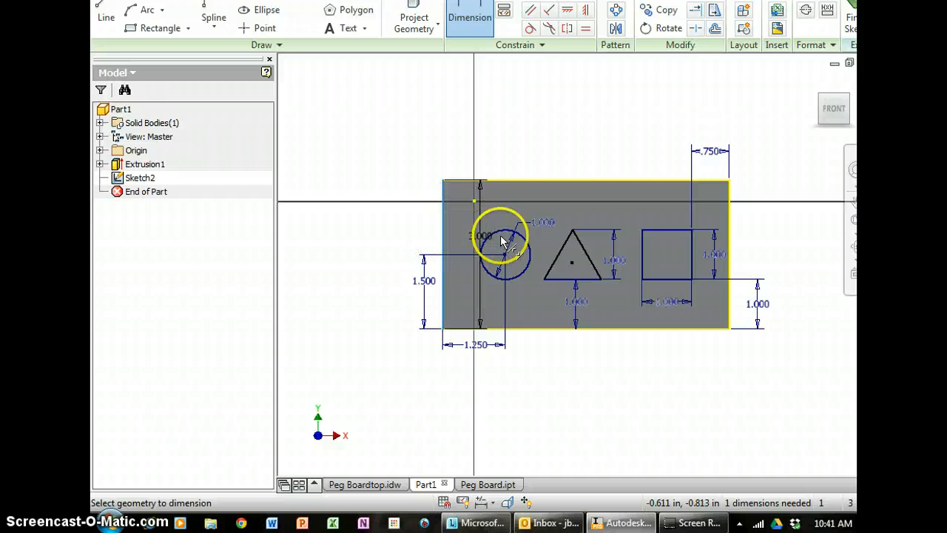
left_click(570, 259)
left_click(515, 155)
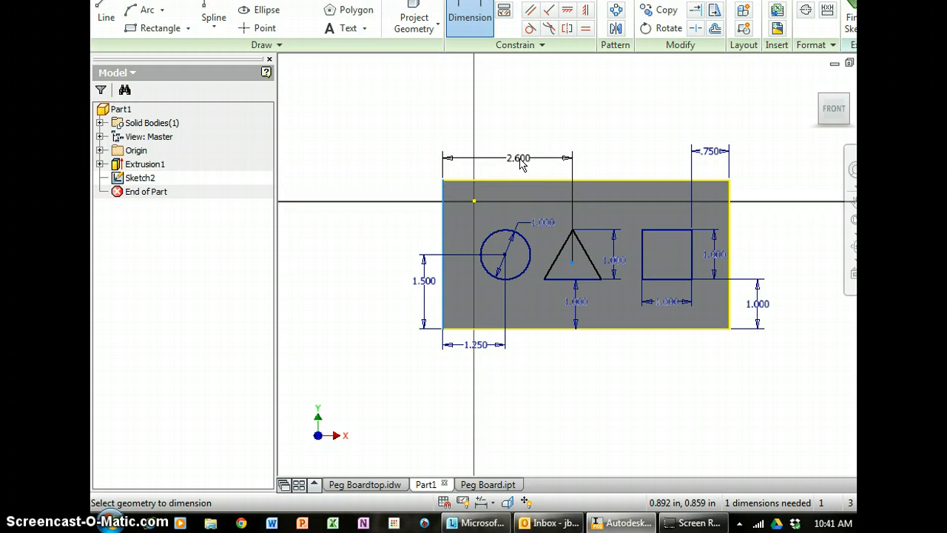
left_click(542, 130)
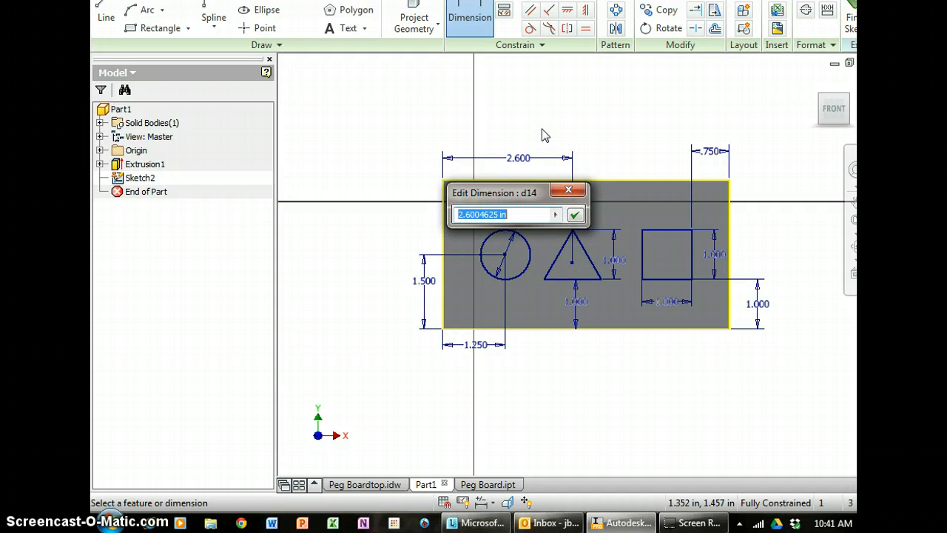
type("2.")
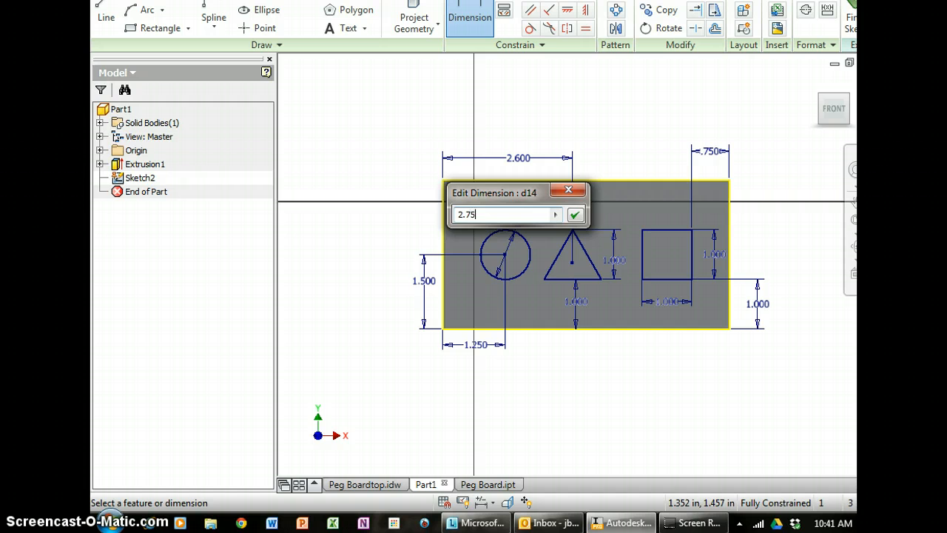
type("75")
key("Return")
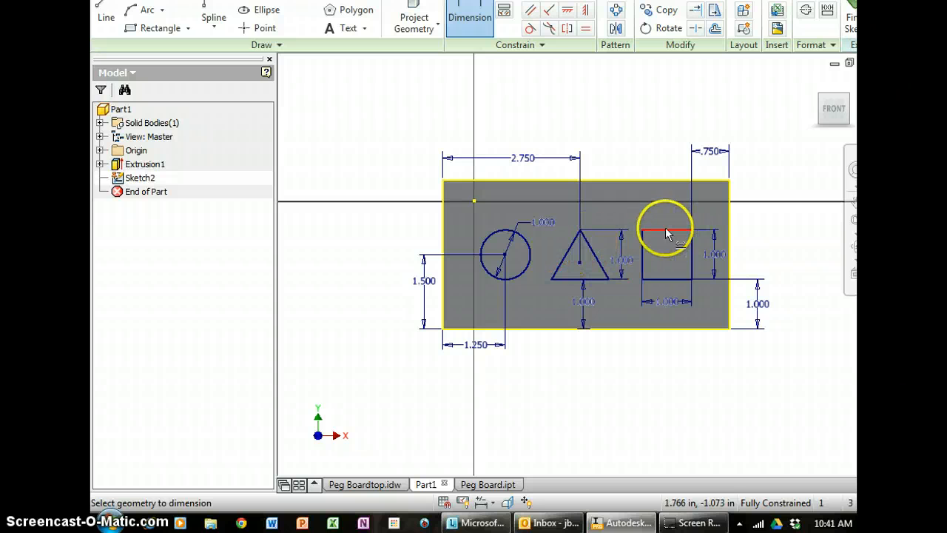
Finish the sketch and extrude the circle, triangle and square profiles as a 2.1875 in cut backward through the block.
left_click(850, 21)
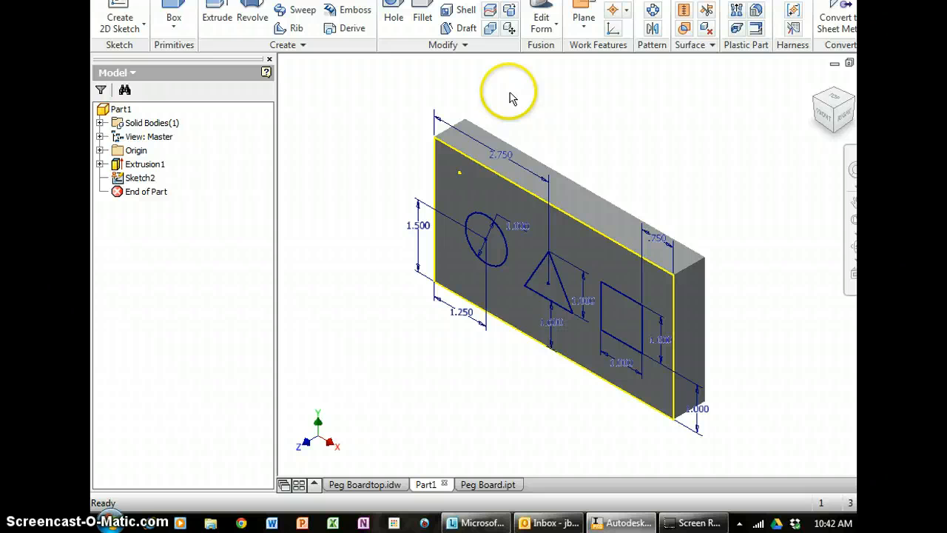
left_click(216, 19)
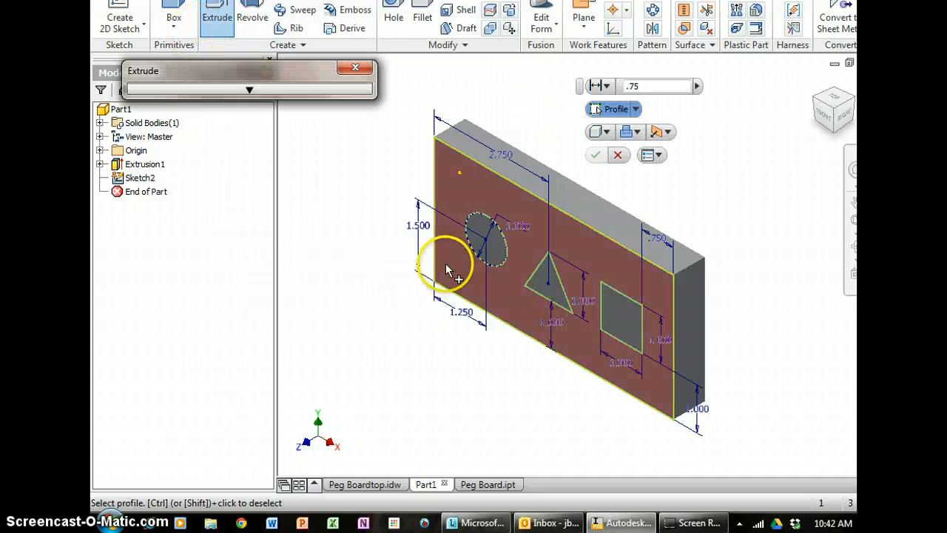
left_click(481, 240)
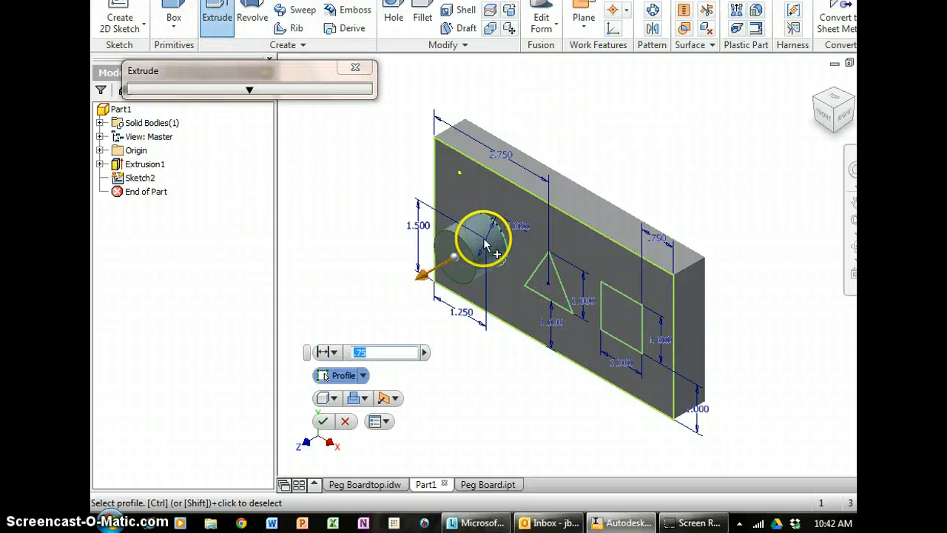
left_click(550, 284)
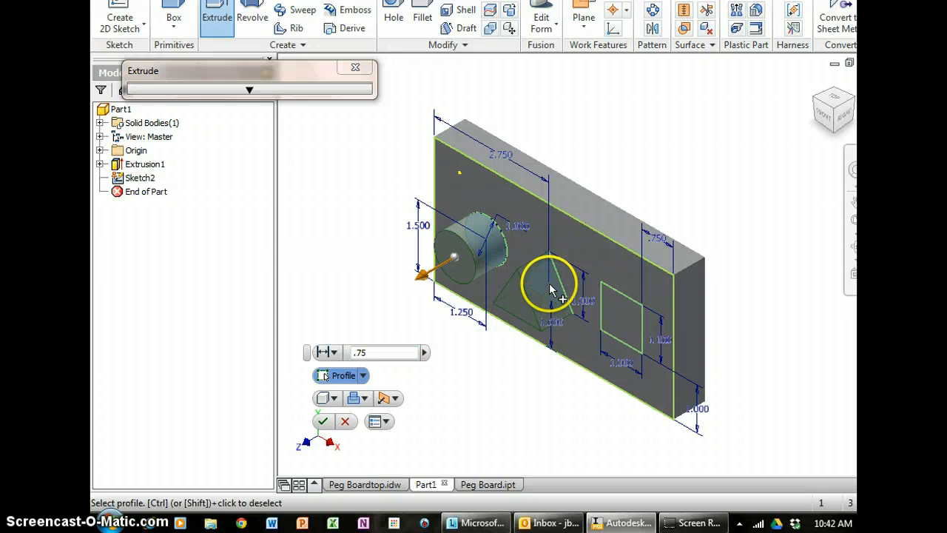
left_click(624, 311)
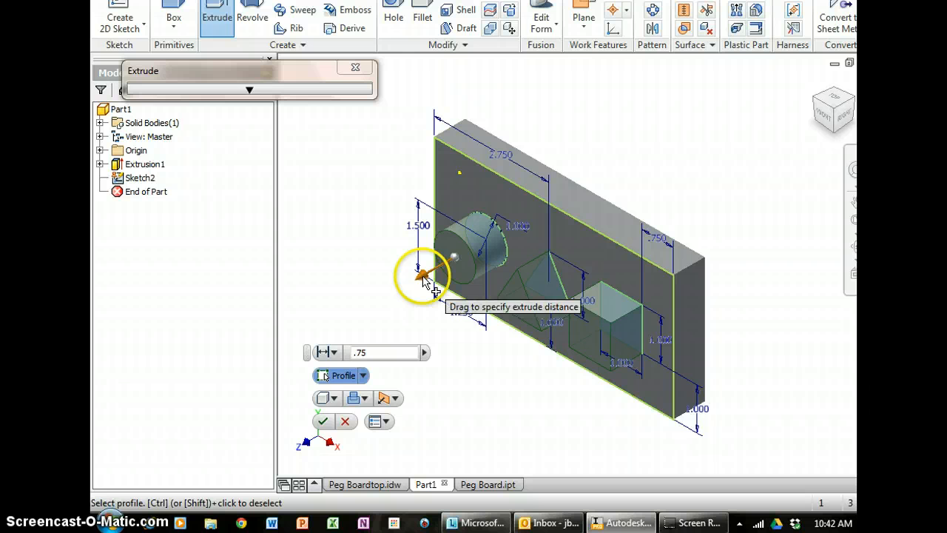
left_click_drag(423, 279, 556, 225)
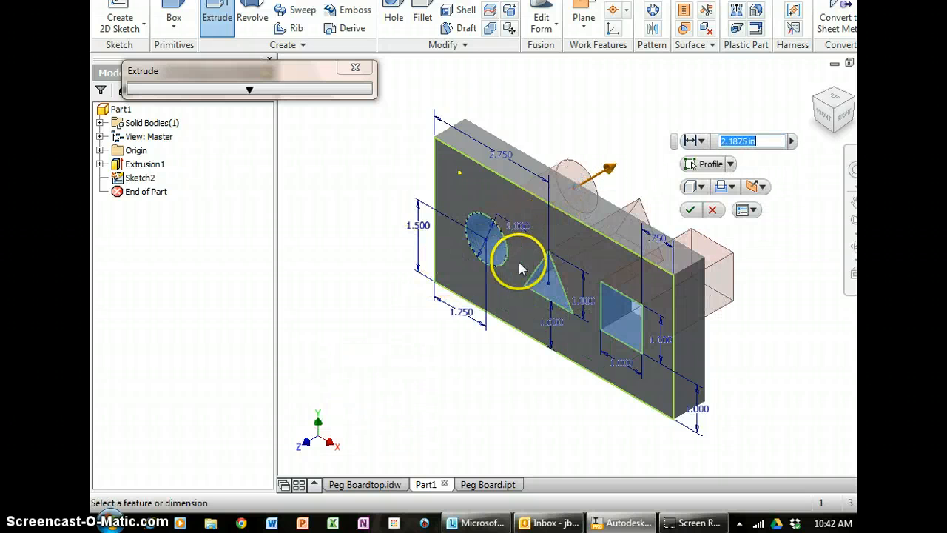
left_click(690, 209)
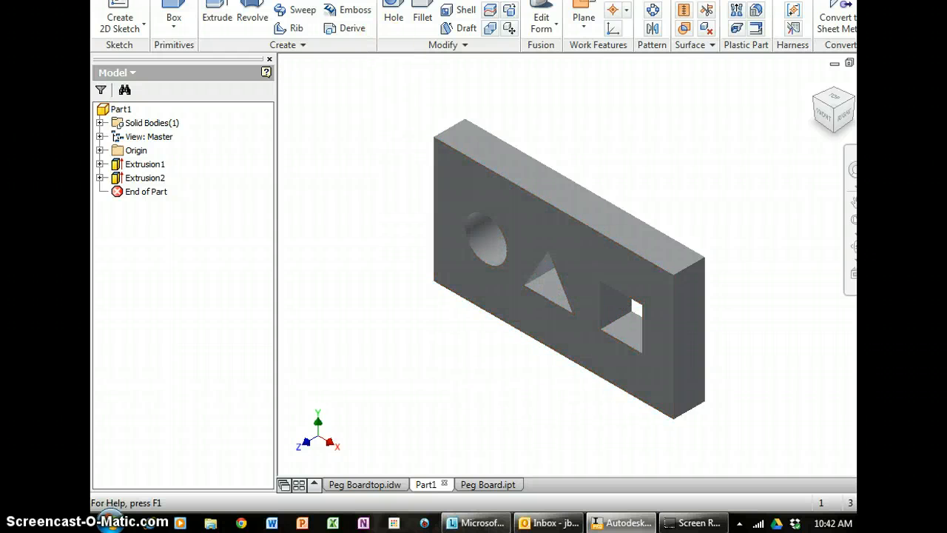
left_click(379, 1)
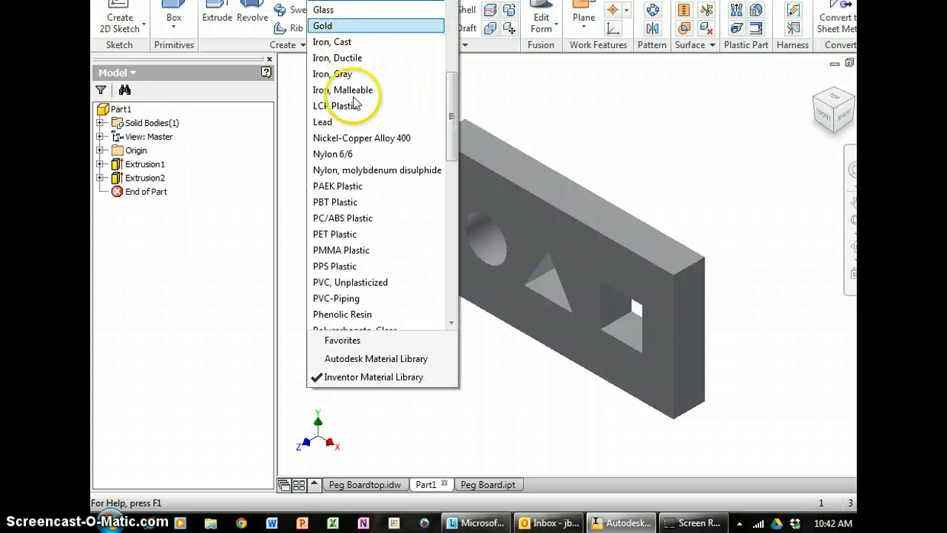
left_click(647, 116)
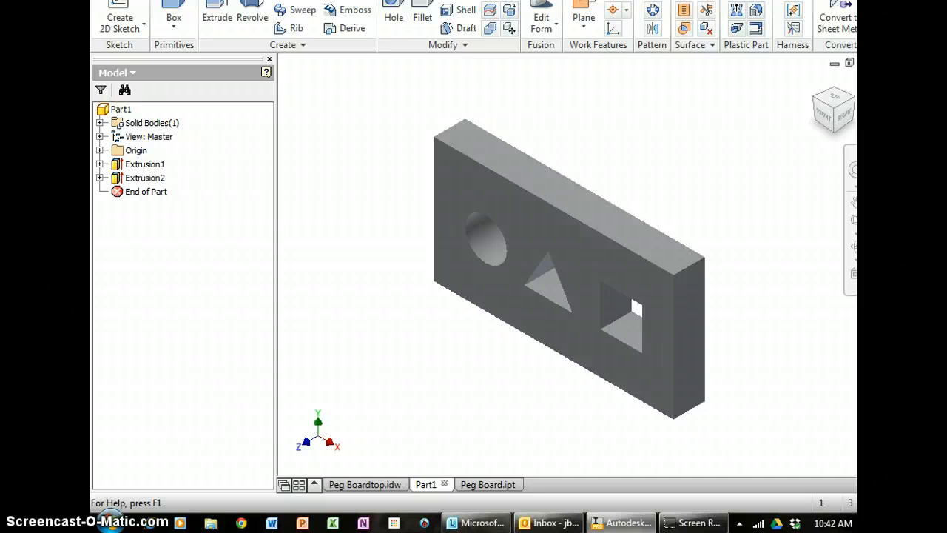
key("ctrl+s")
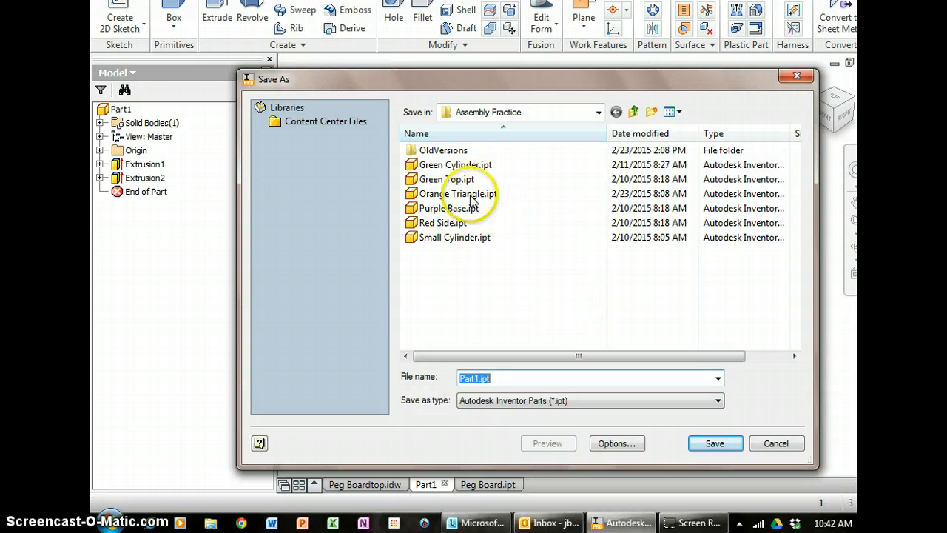
left_click(796, 76)
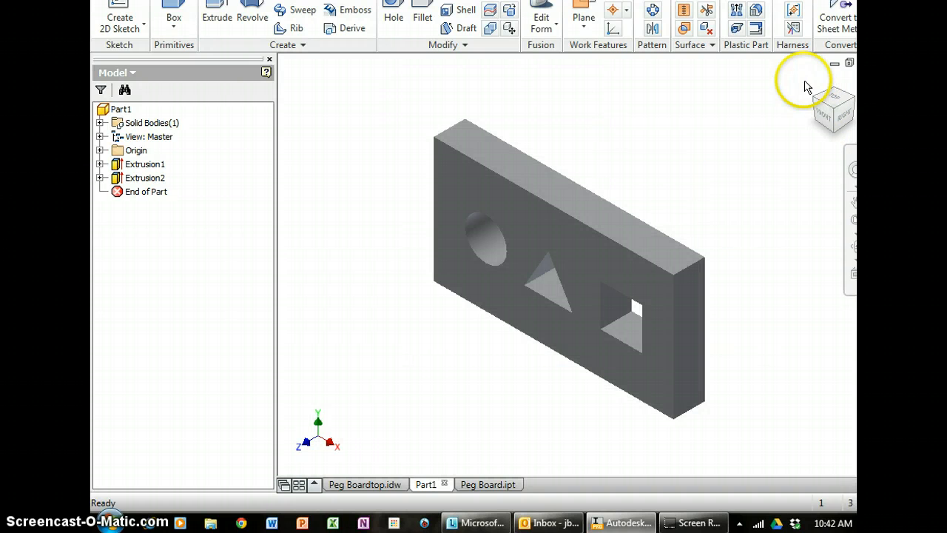